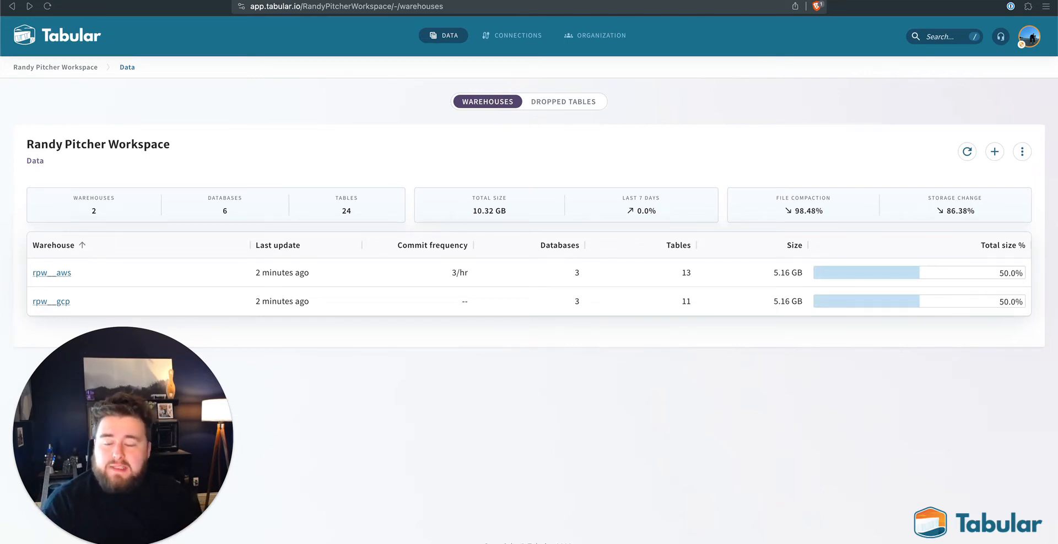
- Check the workspace's connected storage buckets and return to the warehouse list
click(506, 36)
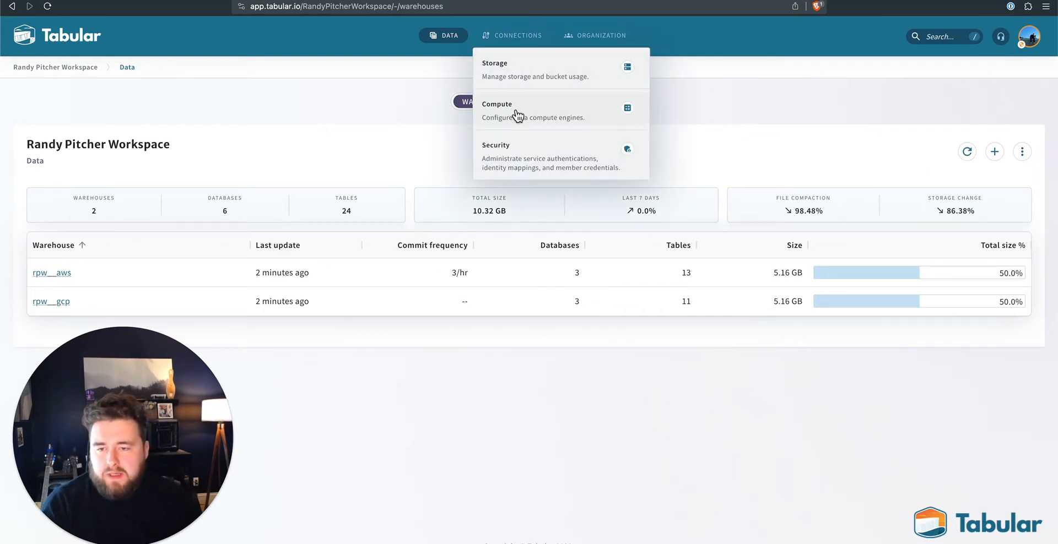
click(506, 72)
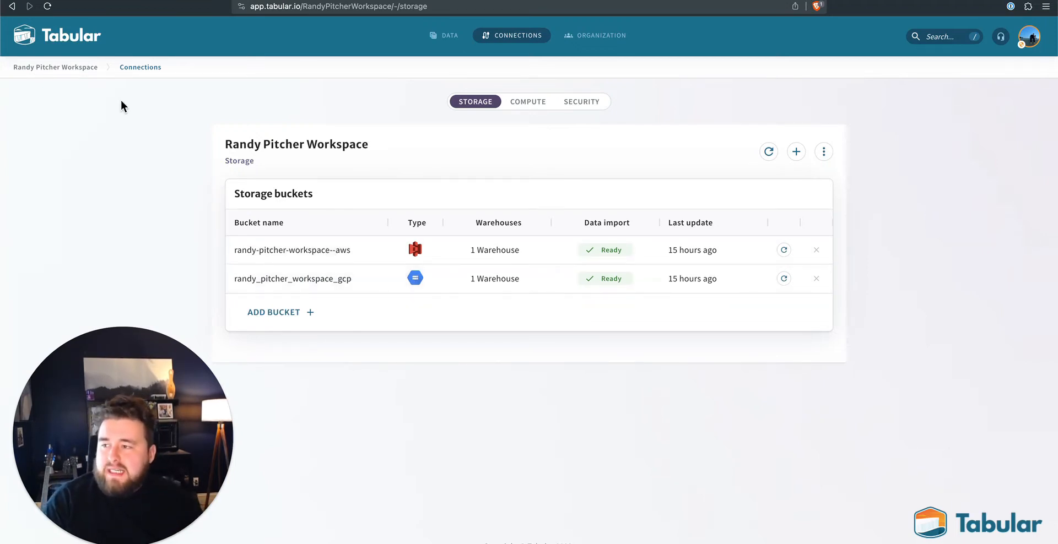
click(449, 38)
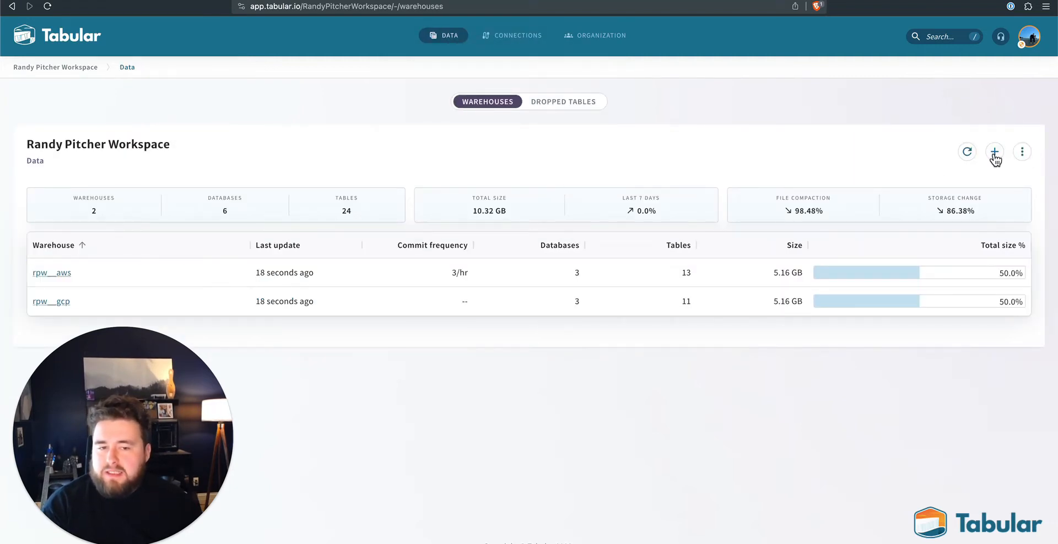
- Look at the warehouse creation form without creating one, and open the rpw__gcp warehouse
click(995, 154)
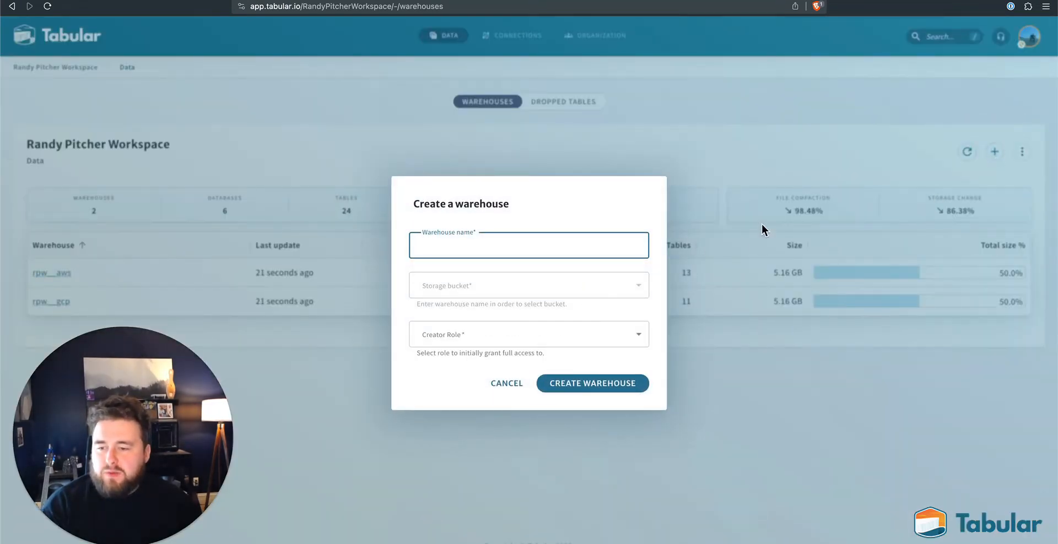
click(515, 387)
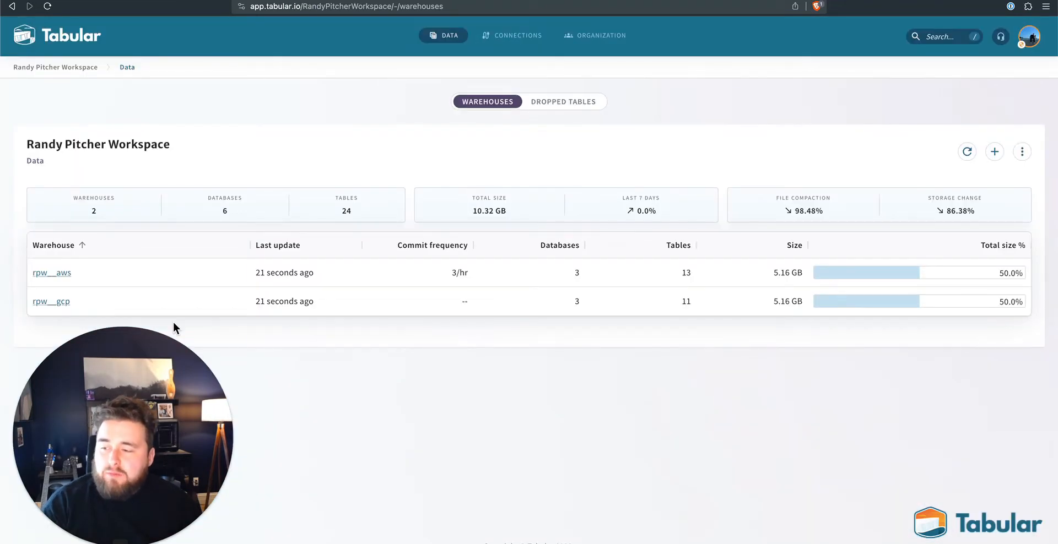
click(47, 301)
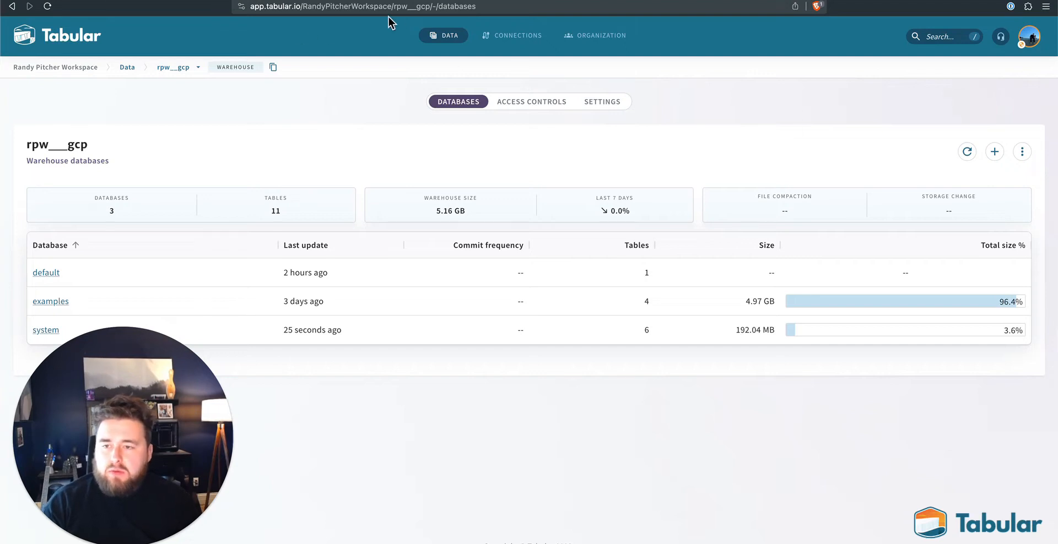
- Start the Big Query compute connection setup, copy the role name BigQuery Data Owner, and open the linked Google Cloud IAM permissions
click(498, 37)
click(523, 115)
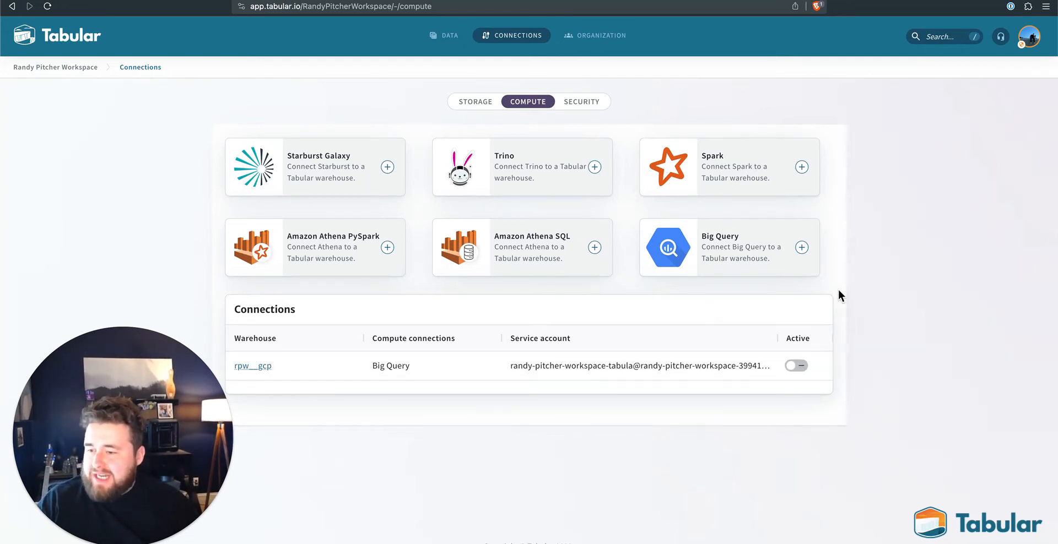
click(719, 236)
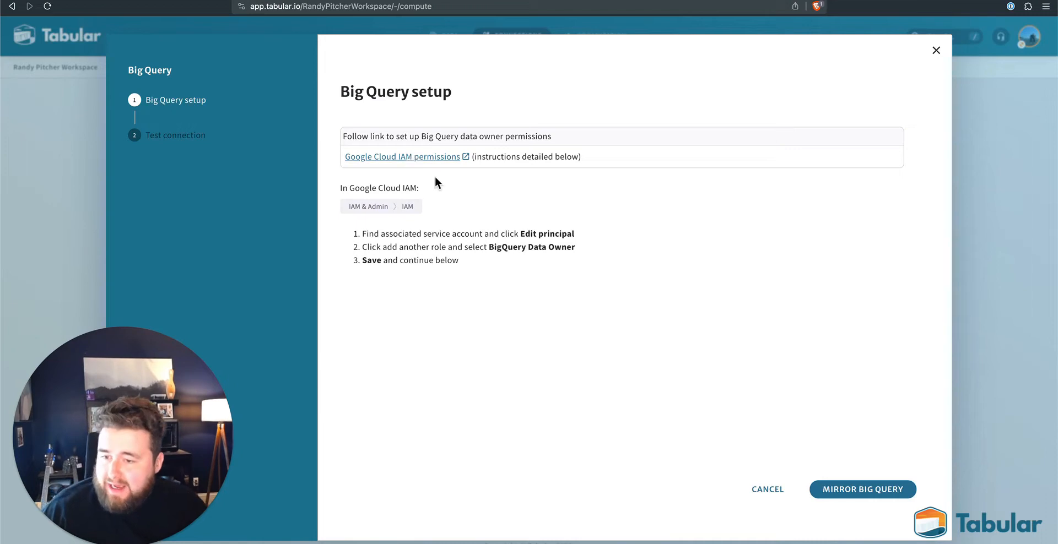
drag(490, 247, 554, 249)
key(super+c)
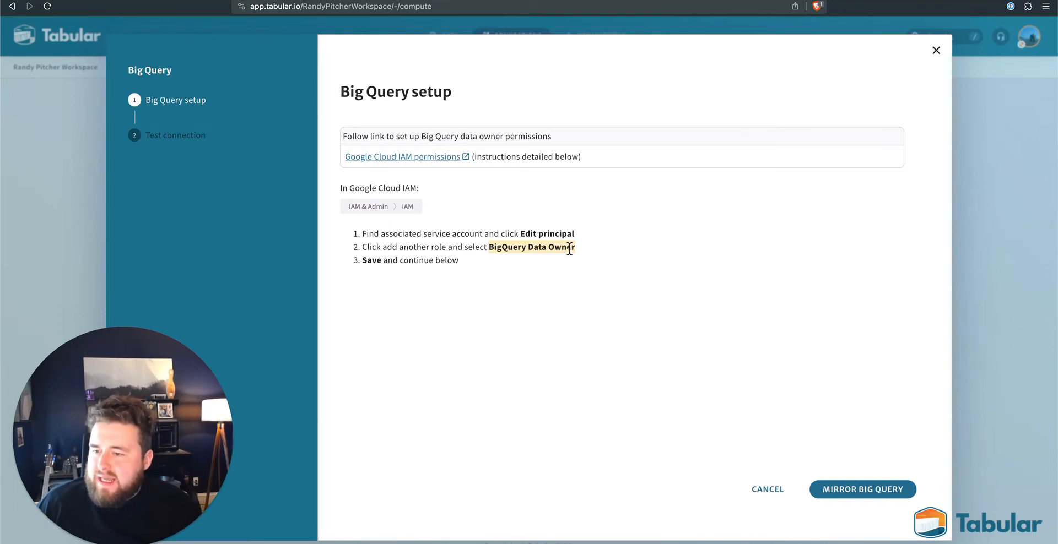
click(441, 157)
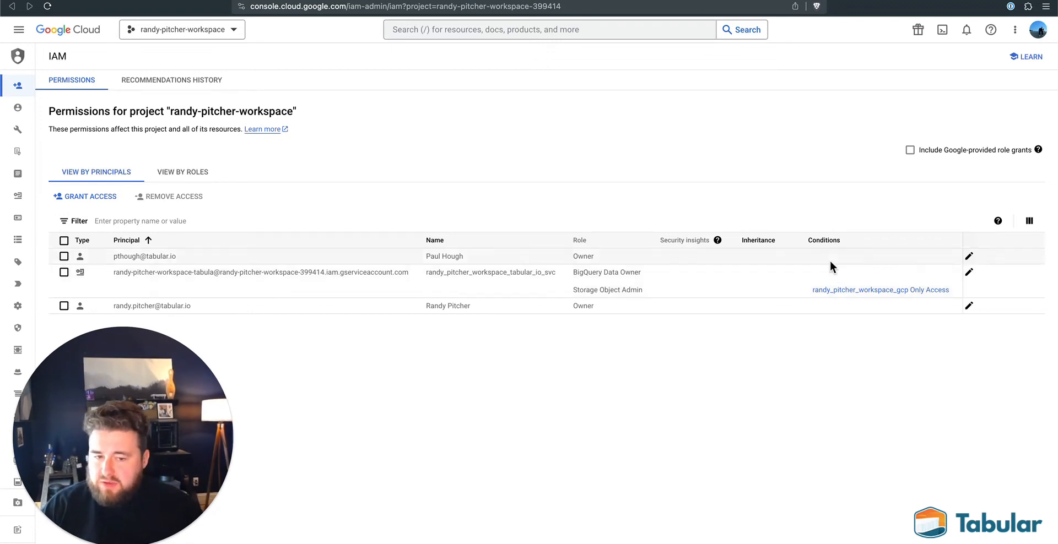
- Remove and reassign the BigQuery Data Owner role on the Tabular service account's principal, and save its access
click(969, 272)
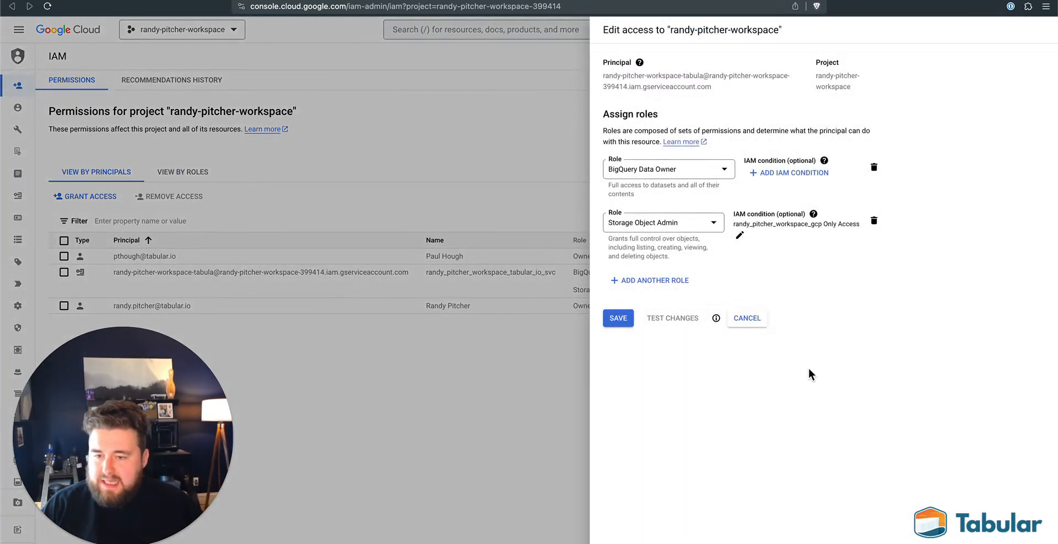
click(875, 168)
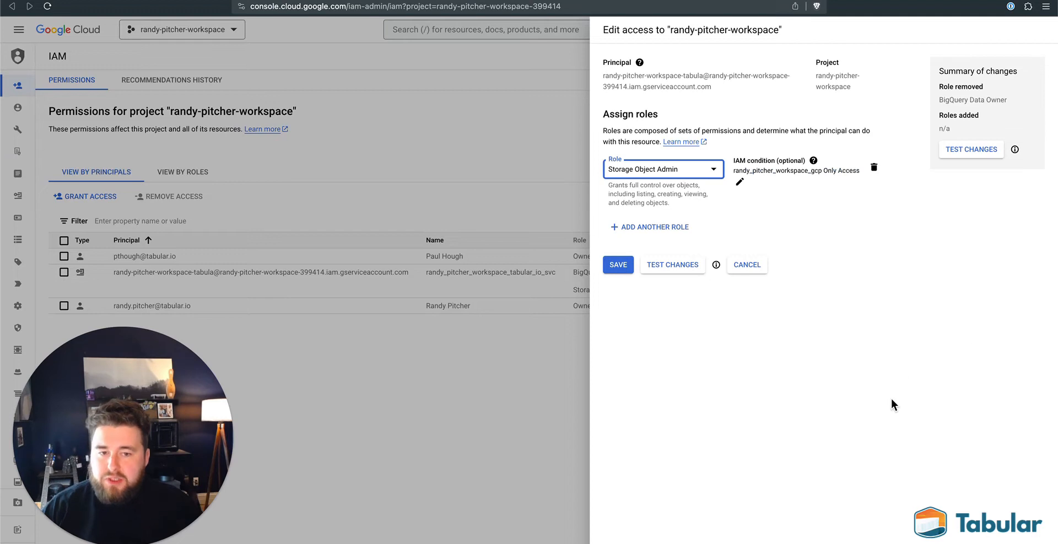
click(671, 228)
click(670, 230)
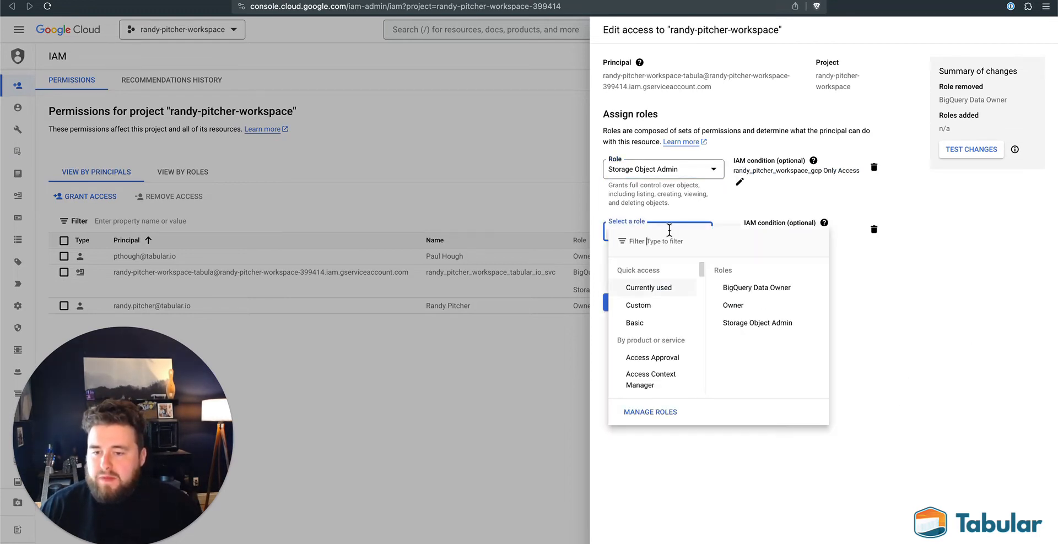
key(super+v)
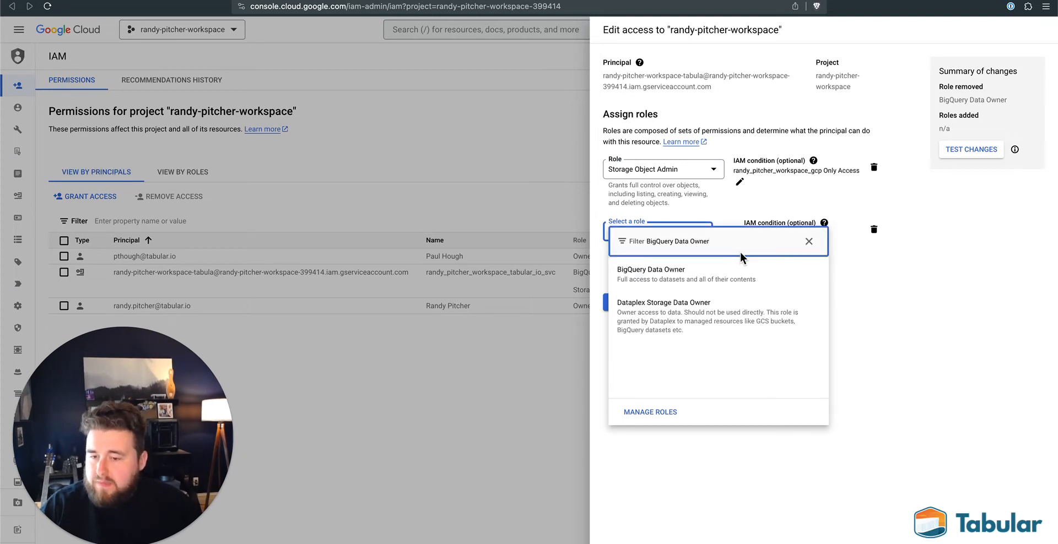
click(709, 273)
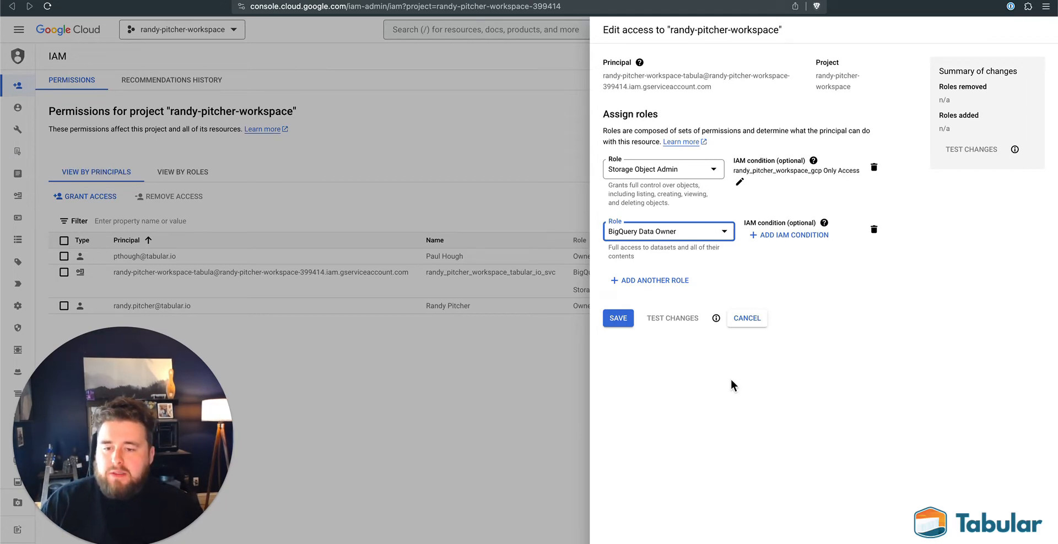
click(619, 319)
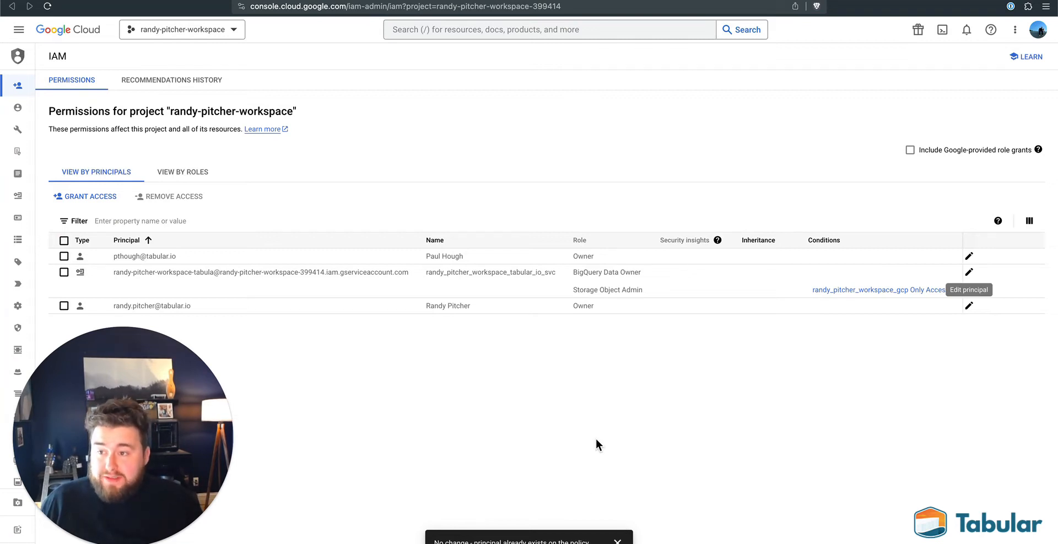
- Switch back to Tabular, mirror the rpw__gcp warehouse to Big Query, and finish the connection setup
click(146, 1)
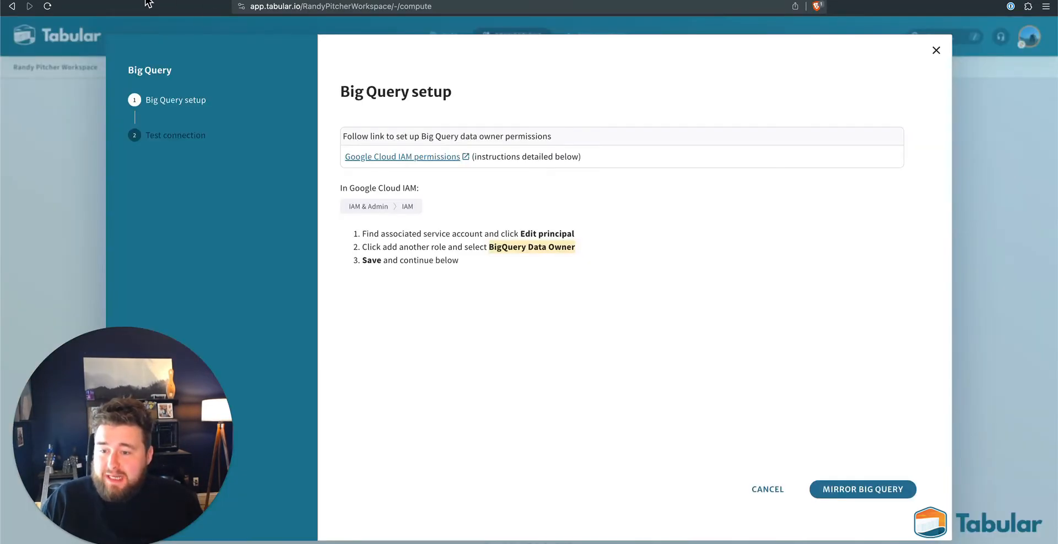
click(867, 493)
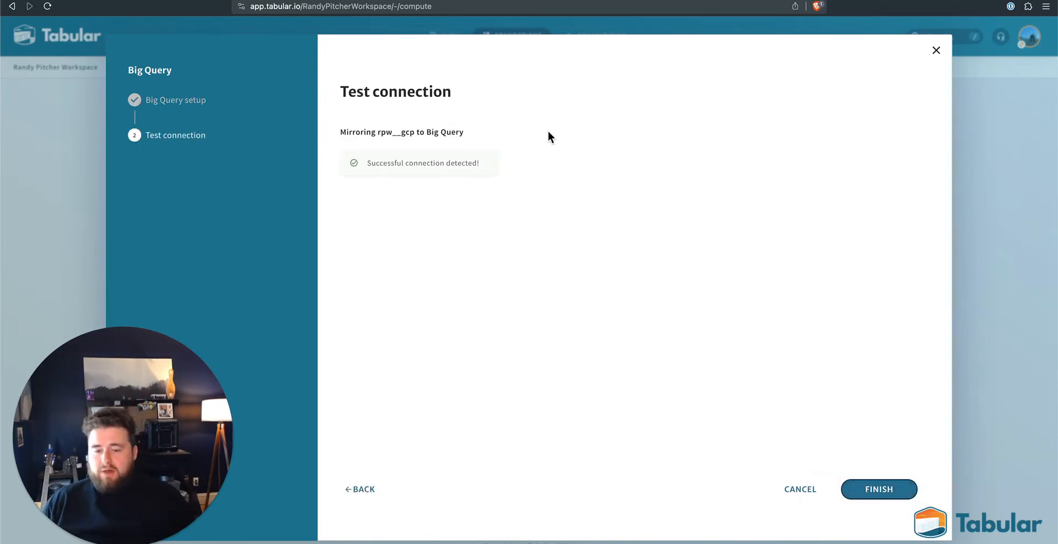
click(893, 490)
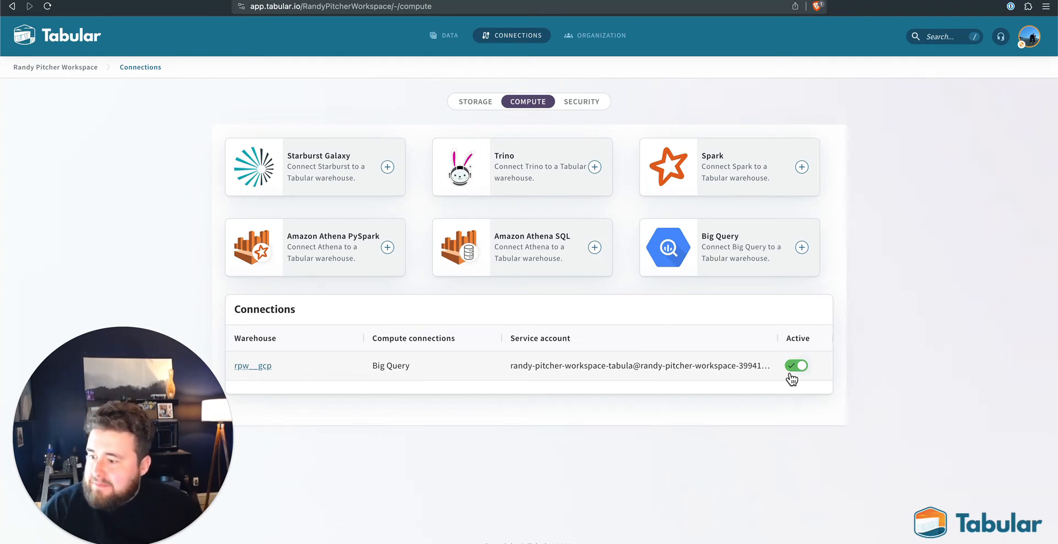
- Switch to the BigQuery console, collapse the saved queries, and refresh the workspace project's contents
click(342, 1)
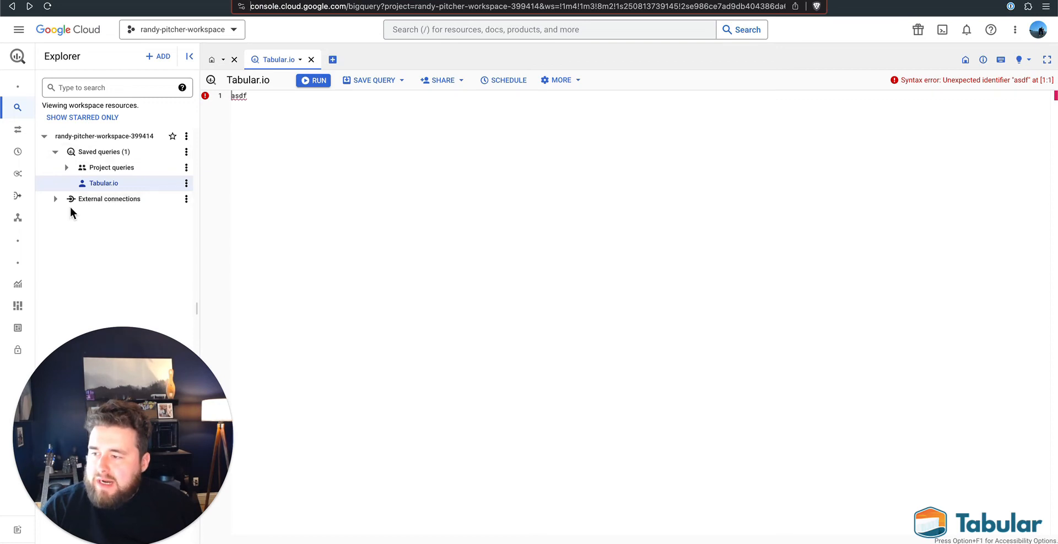
click(59, 153)
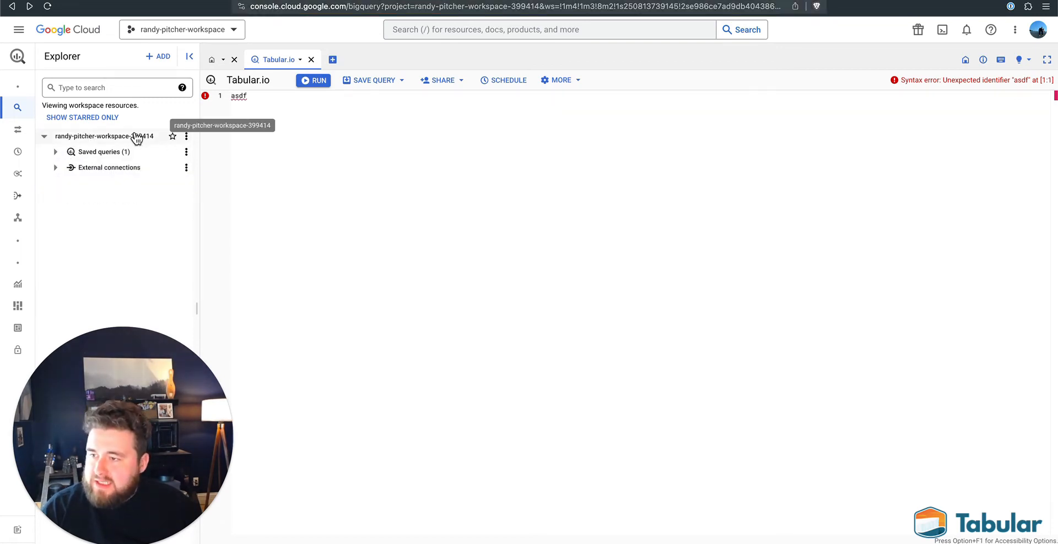
click(187, 137)
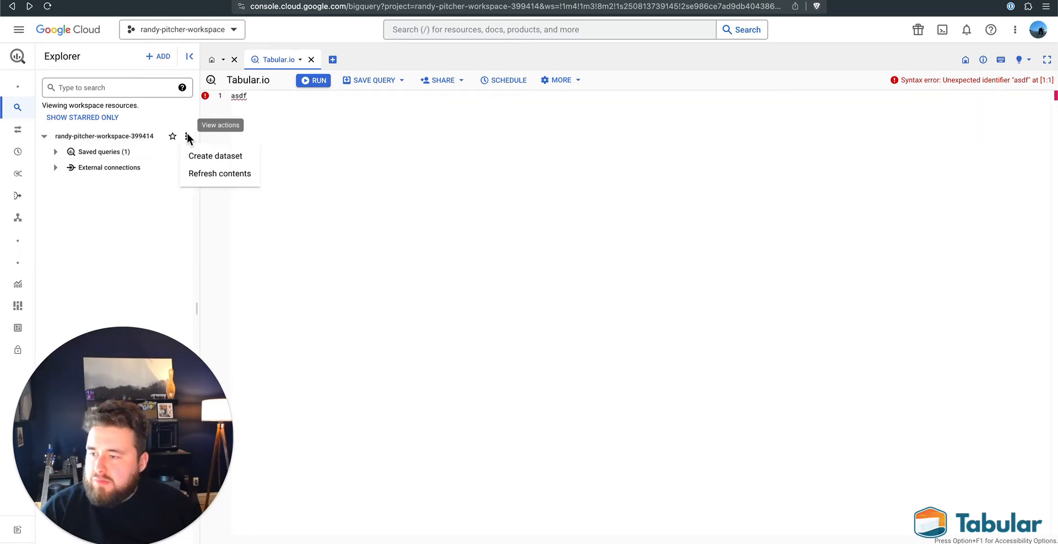
click(194, 174)
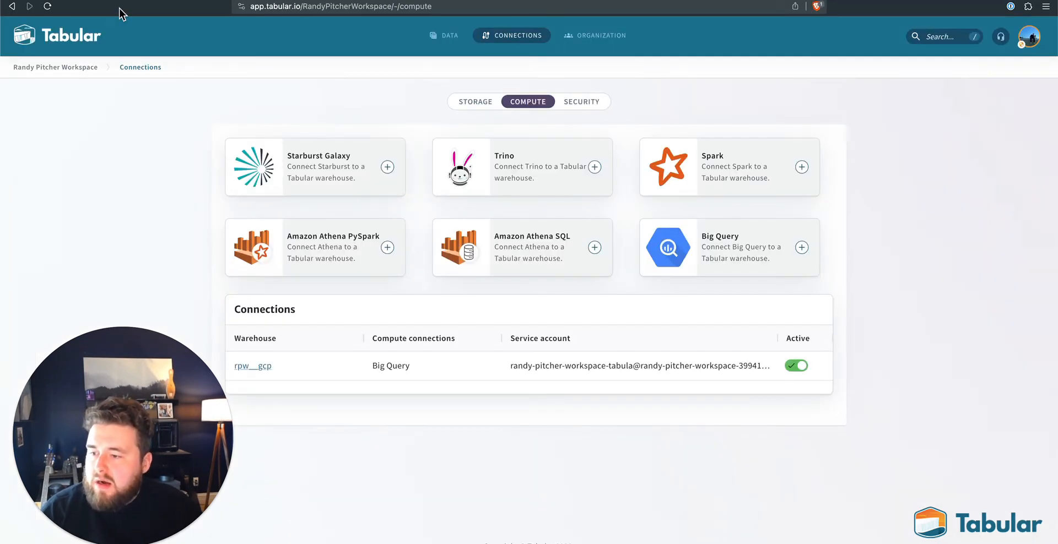
- Compare the tables in Tabular's rpw__gcp default database with those in BigQuery's default dataset
click(264, 366)
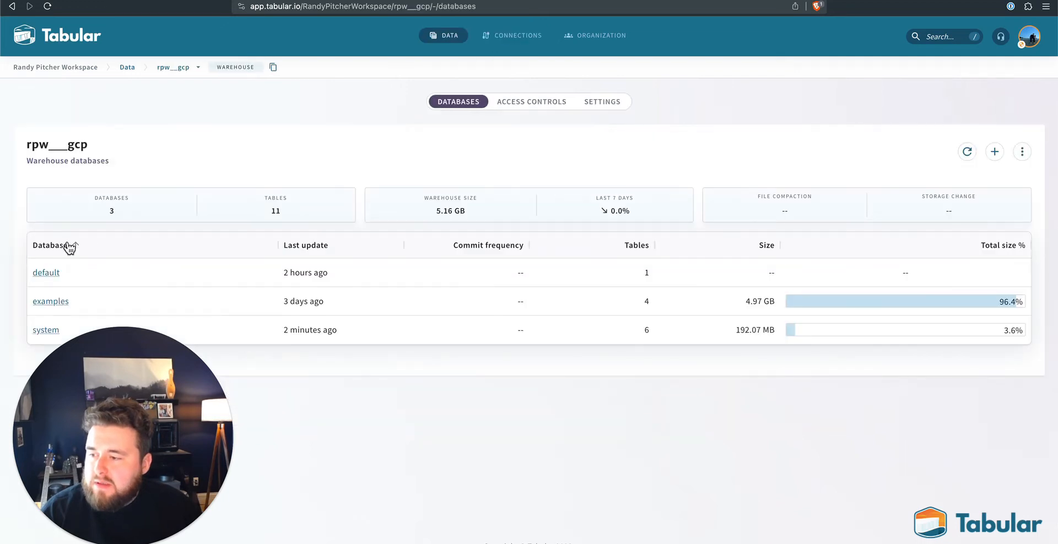
click(53, 276)
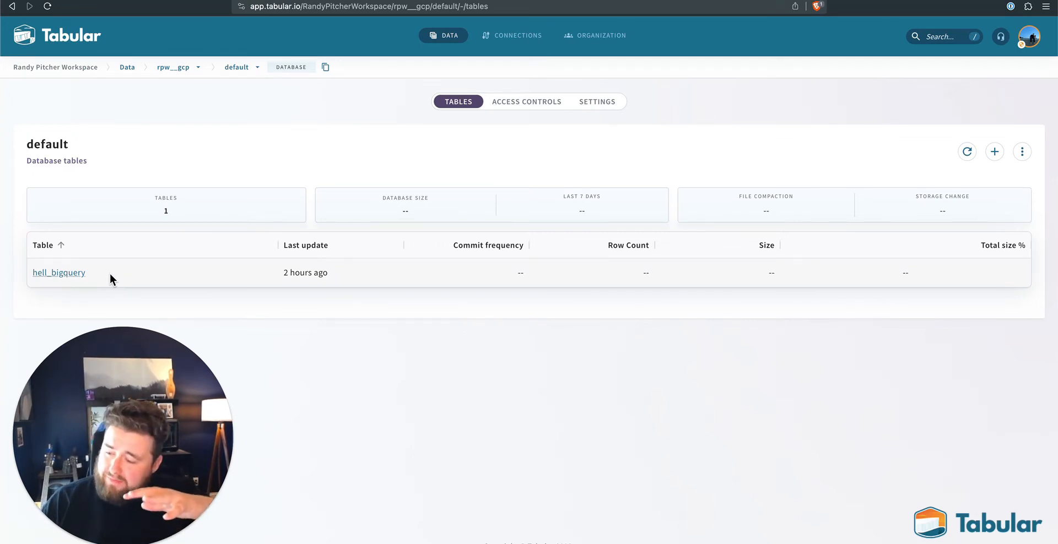
click(335, 1)
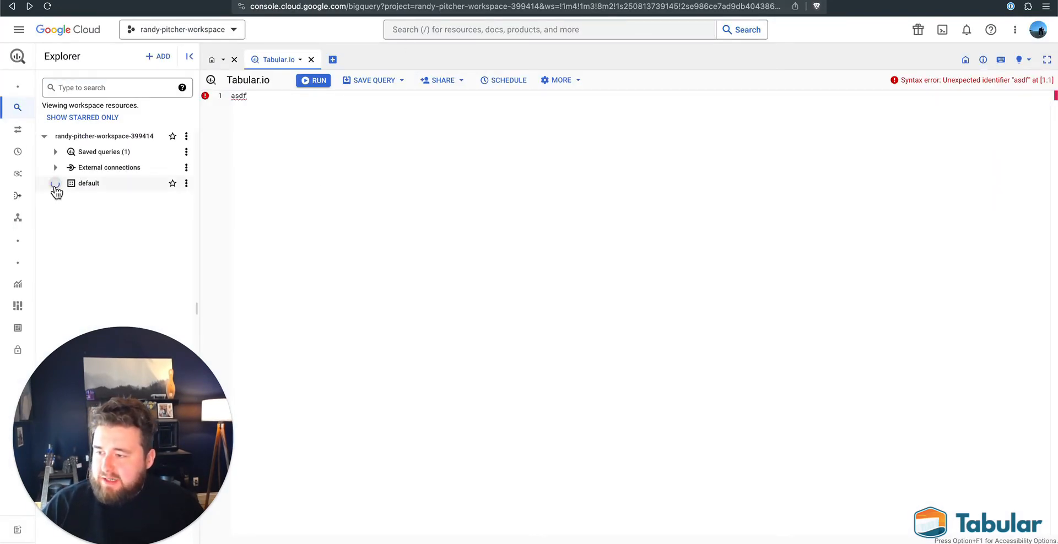
click(55, 184)
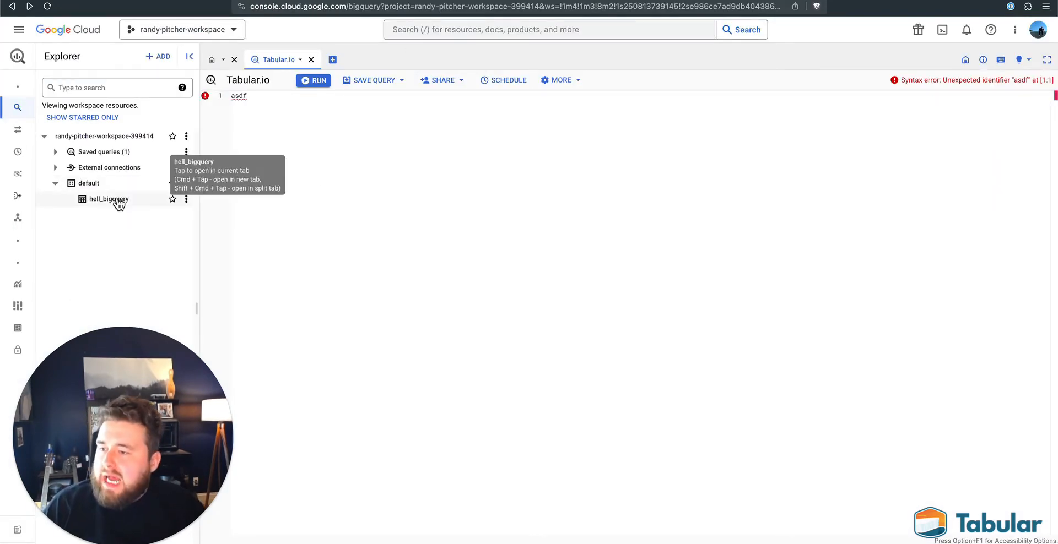
- Create a query on the hell_bigquery table selecting all columns (*) with LIMIT 1000, and run it
click(186, 198)
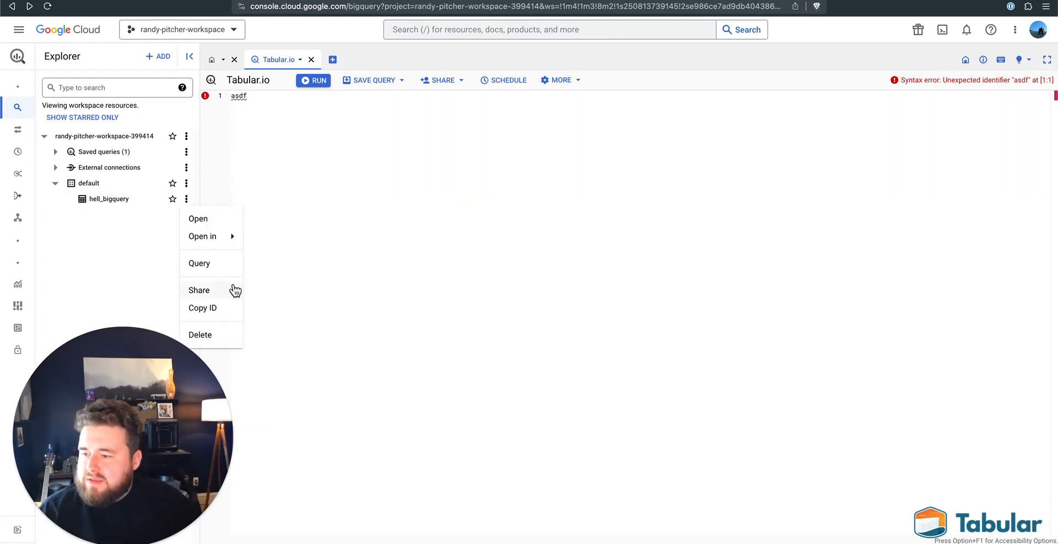
click(211, 269)
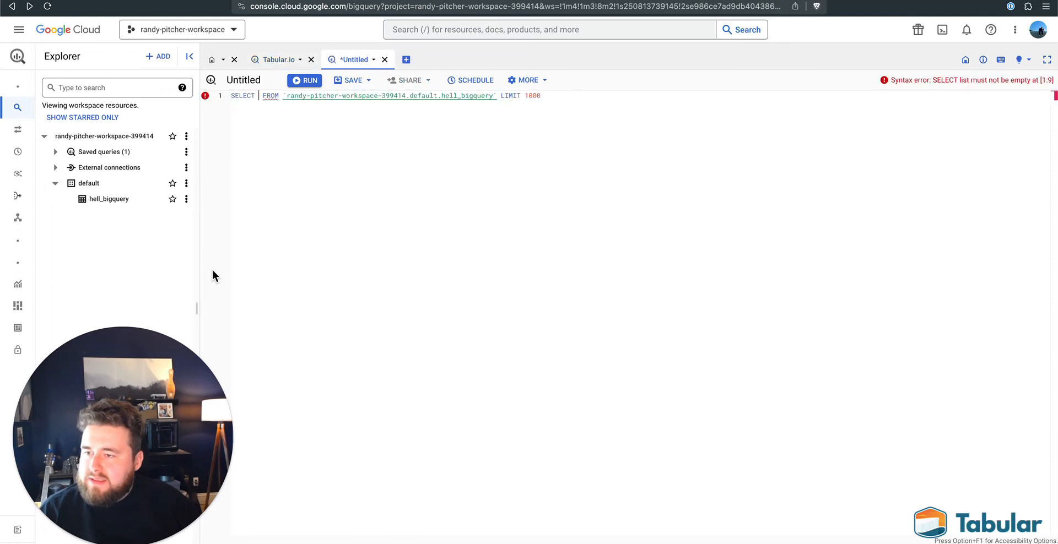
text(*)
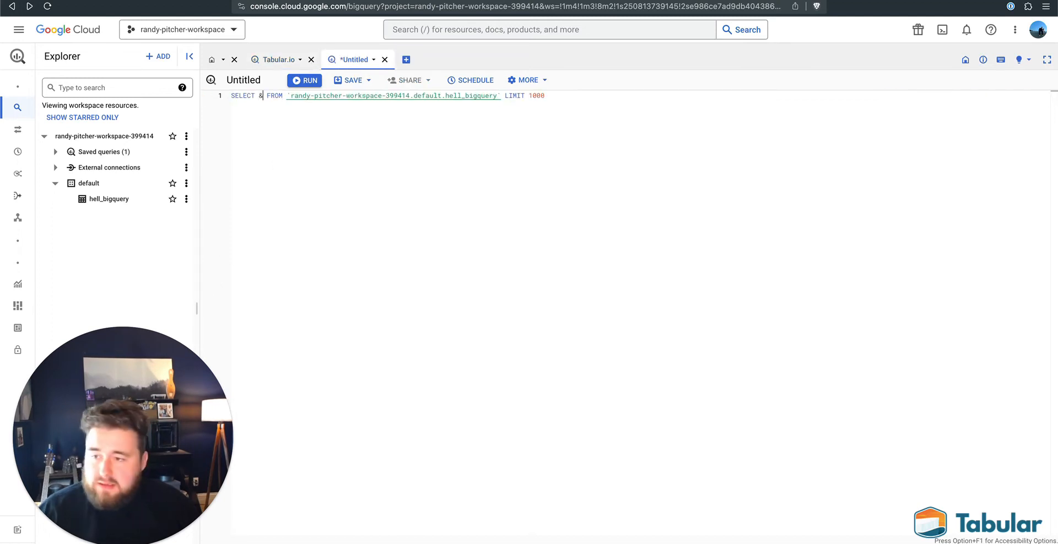
key(BackSpace)
text(*)
key(super+Return)
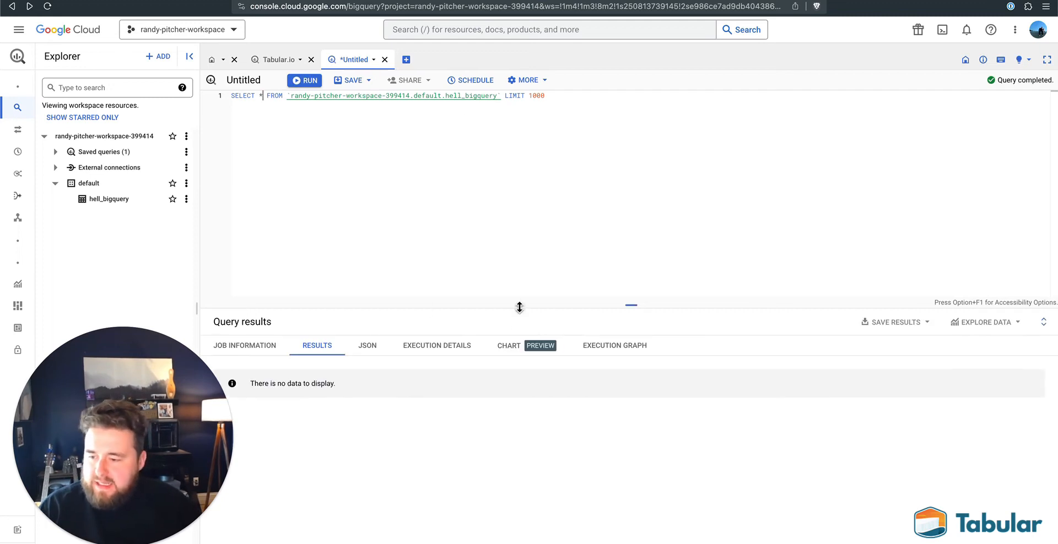
- Examine the query's results, JSON output, job information and chart configuration, checking the x-axis dimension choices and keeping name
drag(135, 413, 820, 82)
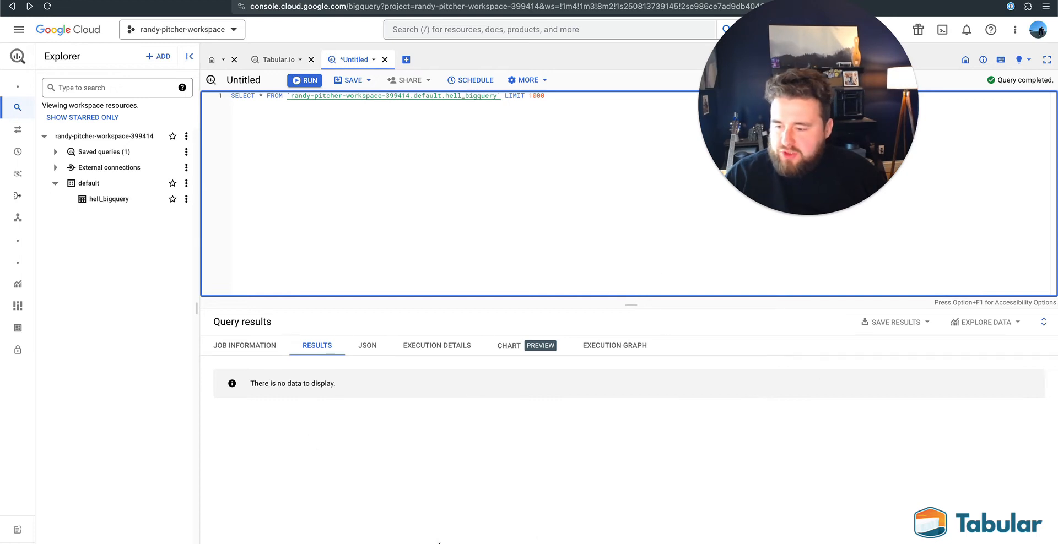
click(367, 348)
click(273, 353)
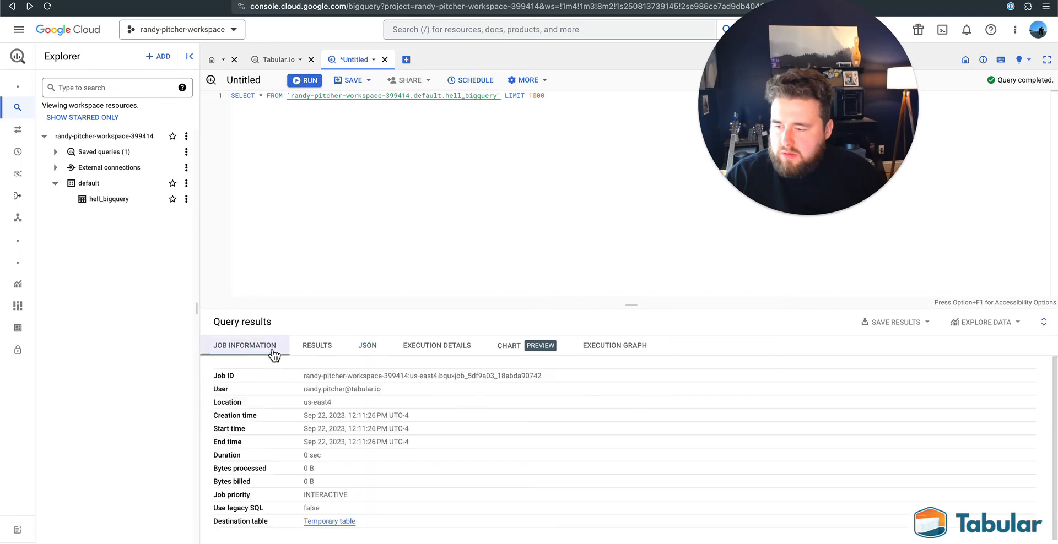
click(525, 351)
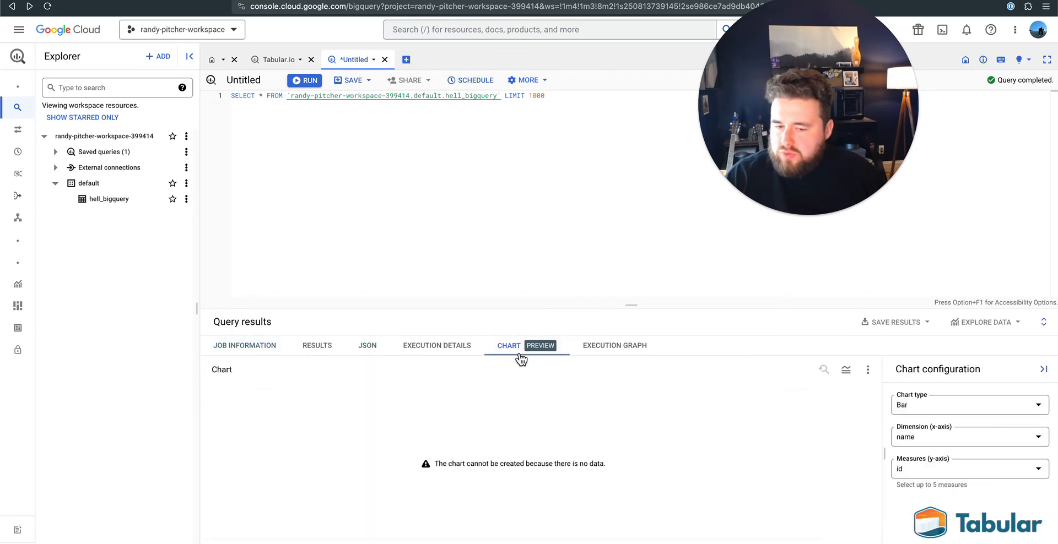
click(990, 438)
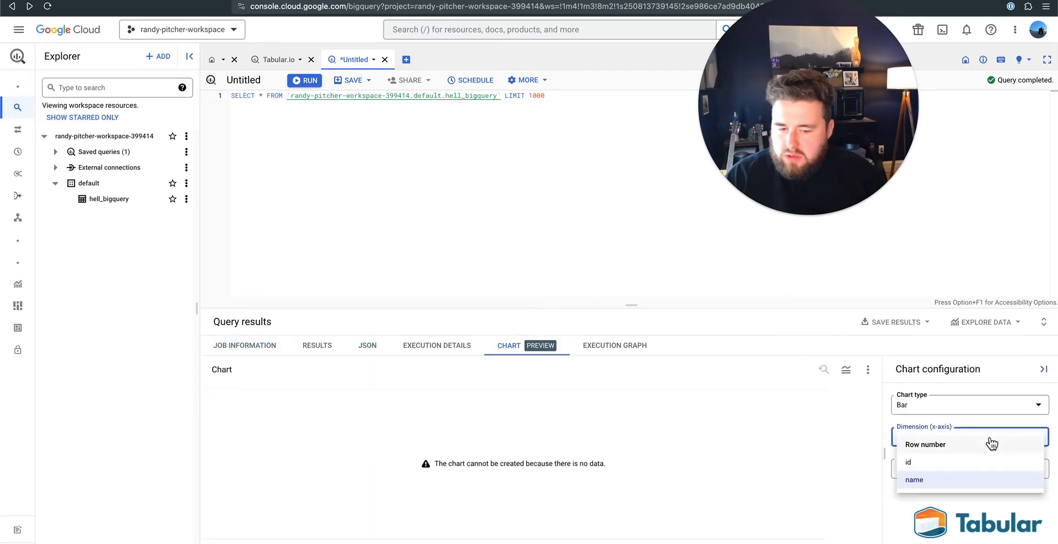
click(943, 479)
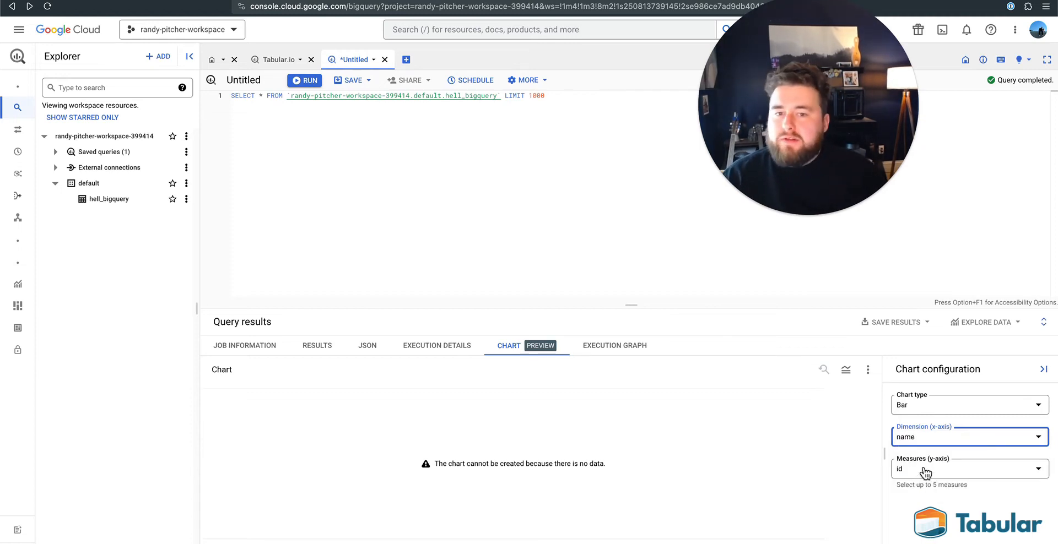
drag(794, 73, 919, 84)
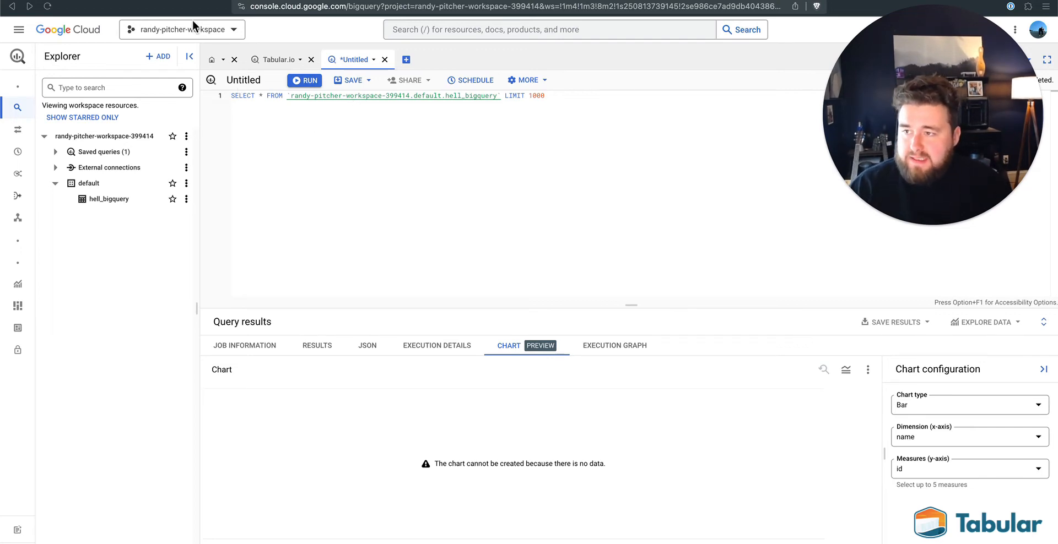
- Switch to Tabular and review the hell_bigquery table's overview and settings, including its drop option, and return to the default database
click(179, 0)
click(180, 1)
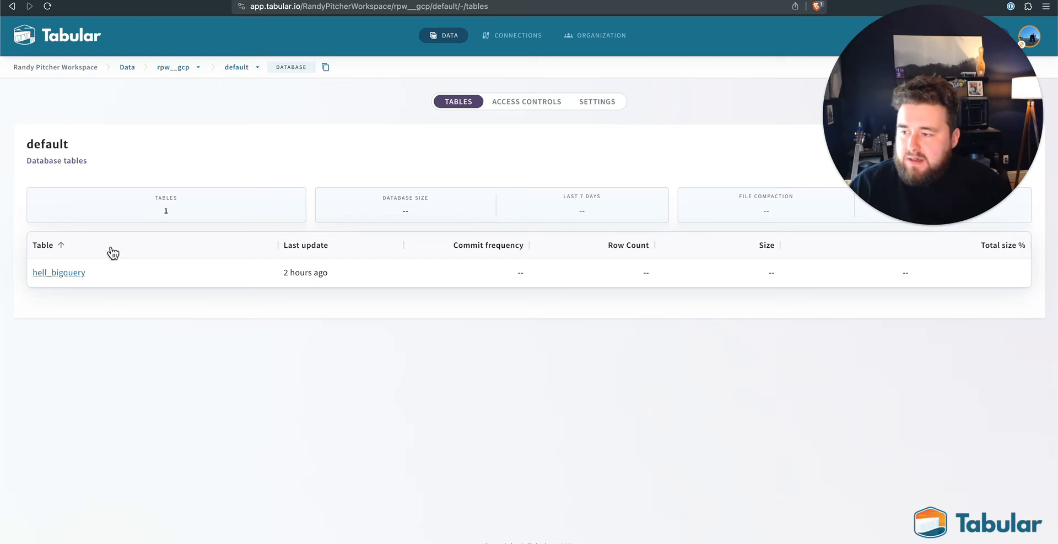
click(70, 274)
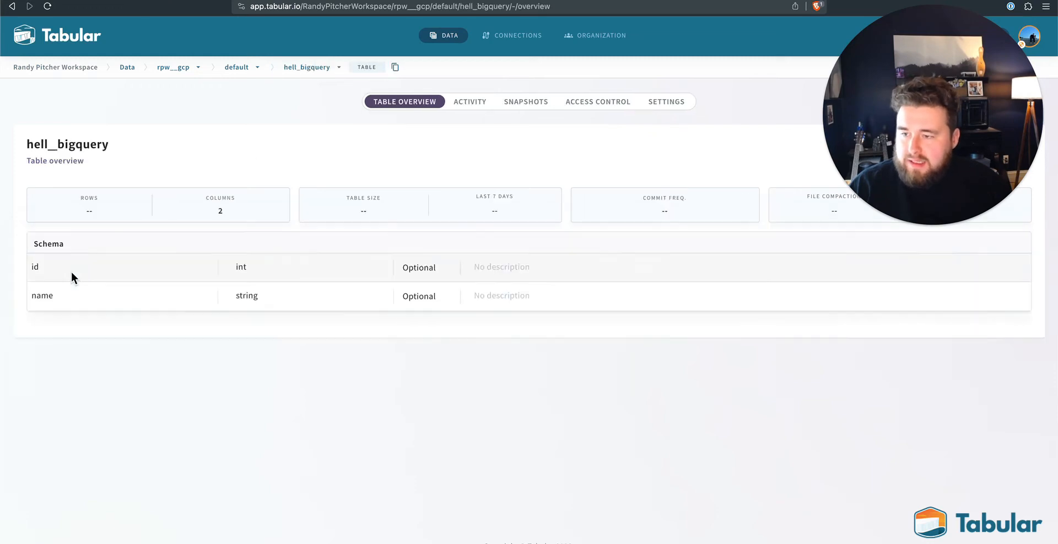
click(658, 103)
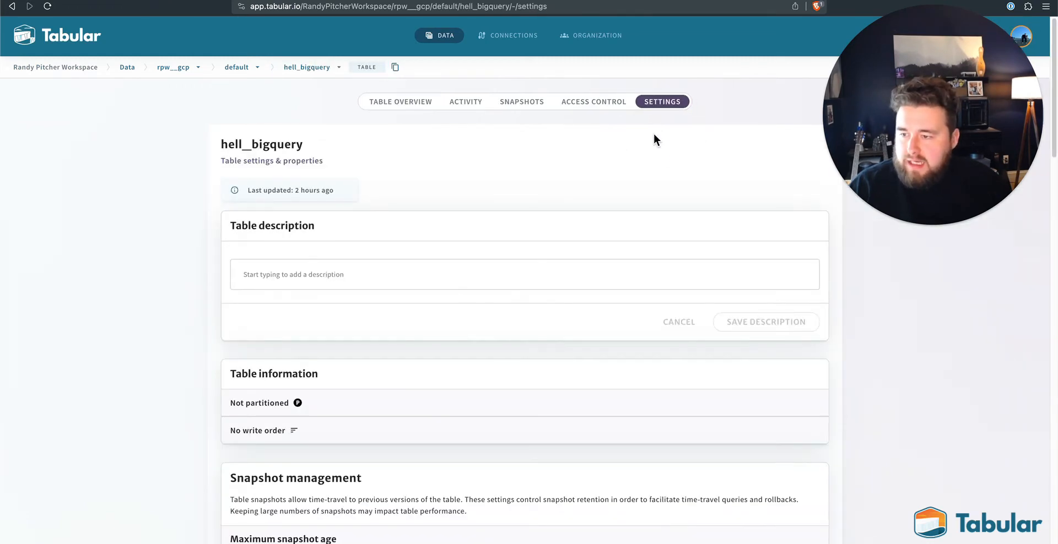
double_click(290, 145)
click(524, 180)
scroll(524, 181, down, 15)
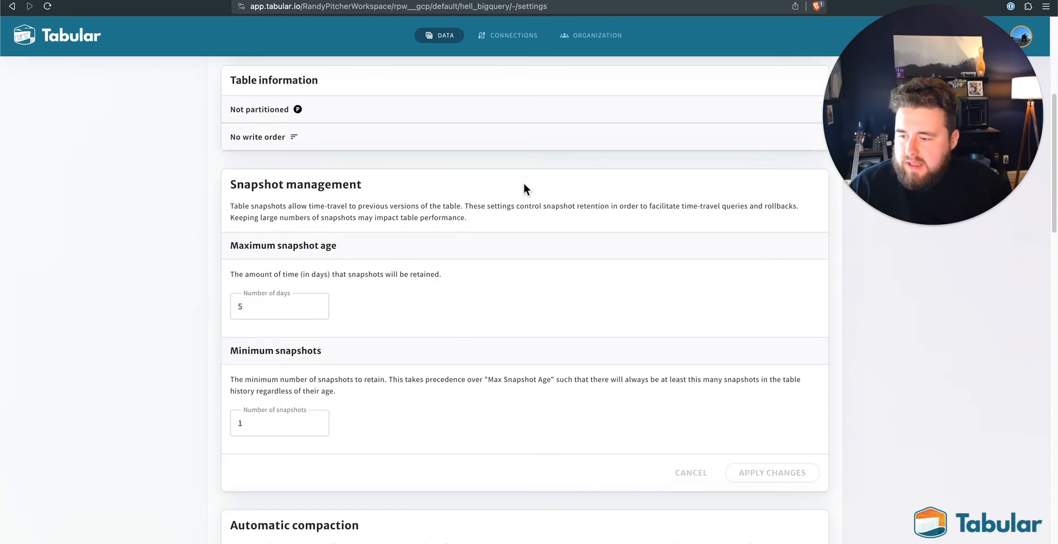
scroll(524, 183, down, 10)
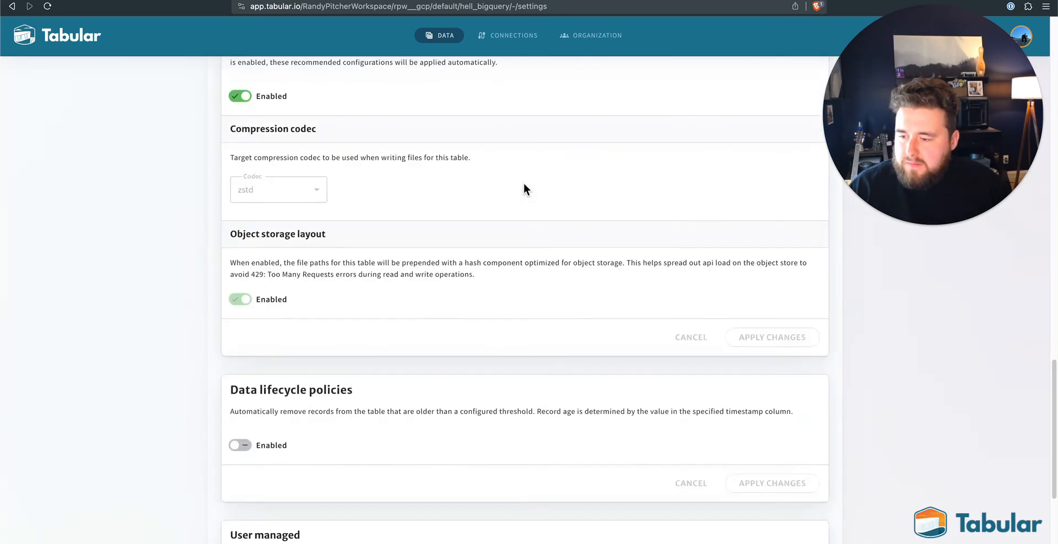
scroll(524, 183, down, 5)
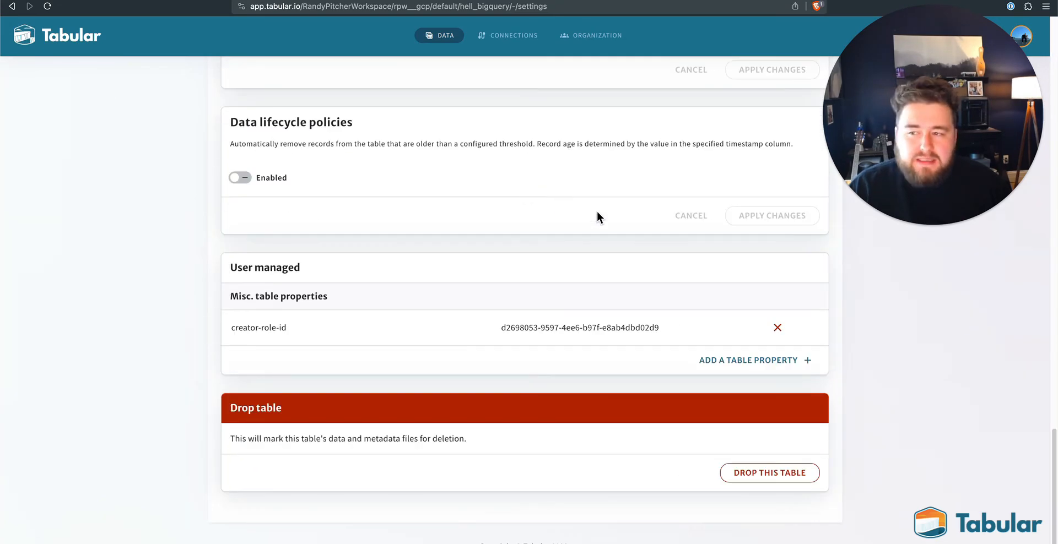
scroll(599, 217, up, 10)
scroll(598, 213, up, 15)
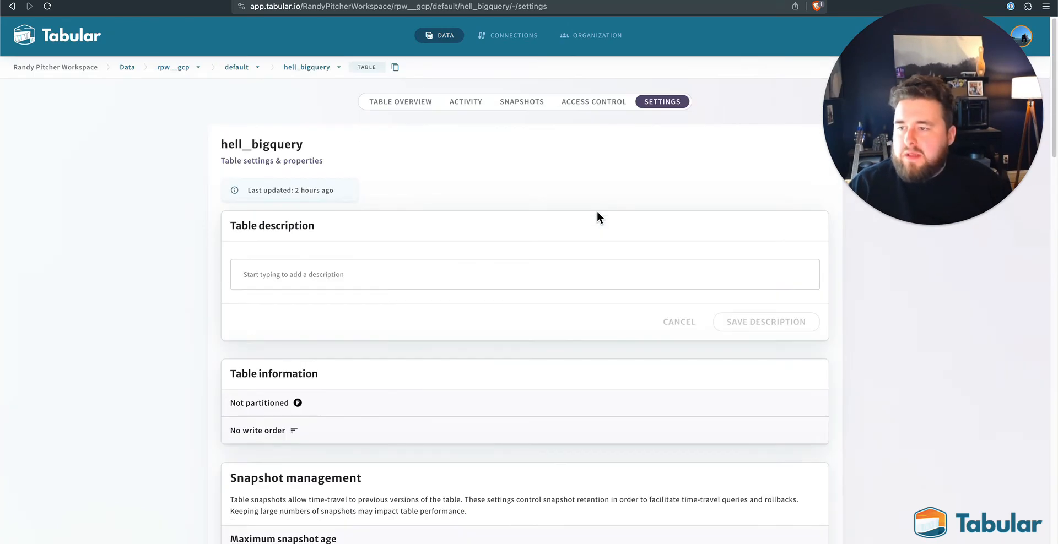
click(235, 68)
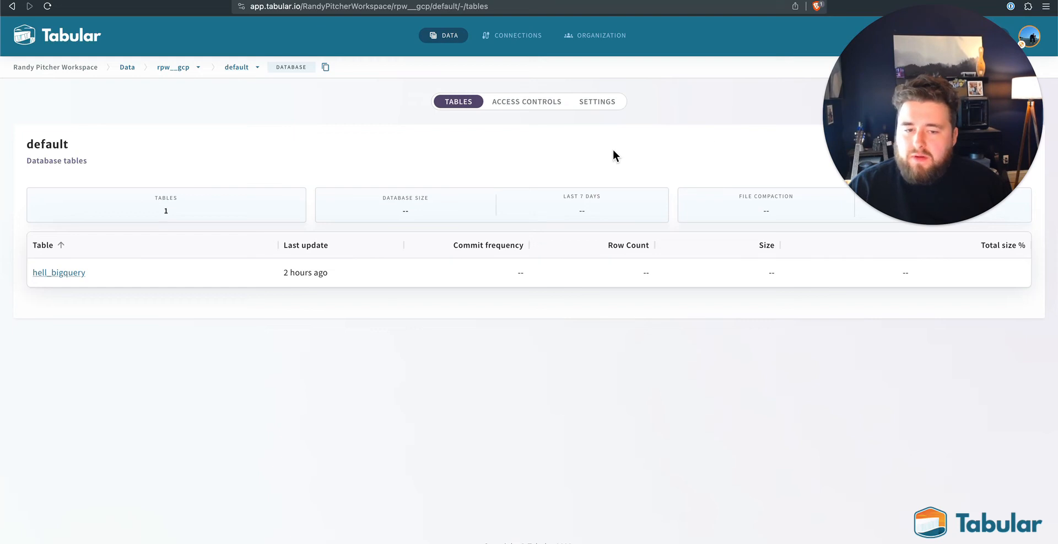
drag(376, 140, 44, 475)
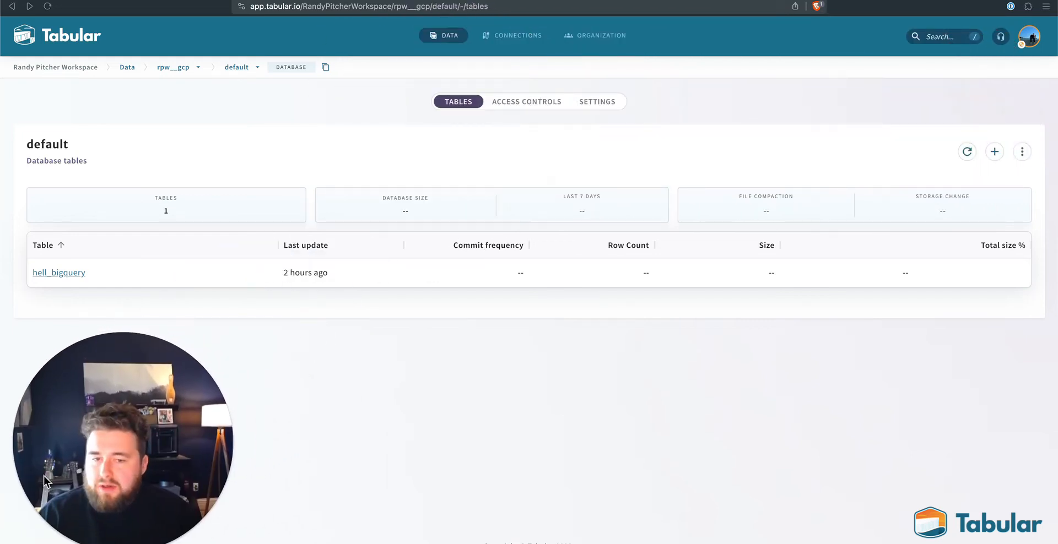
click(998, 147)
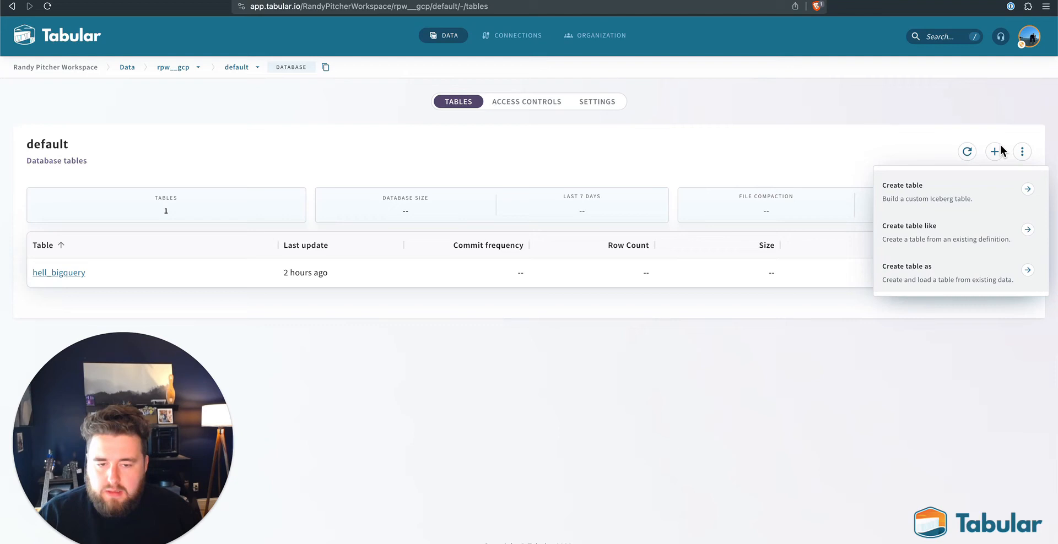
click(914, 233)
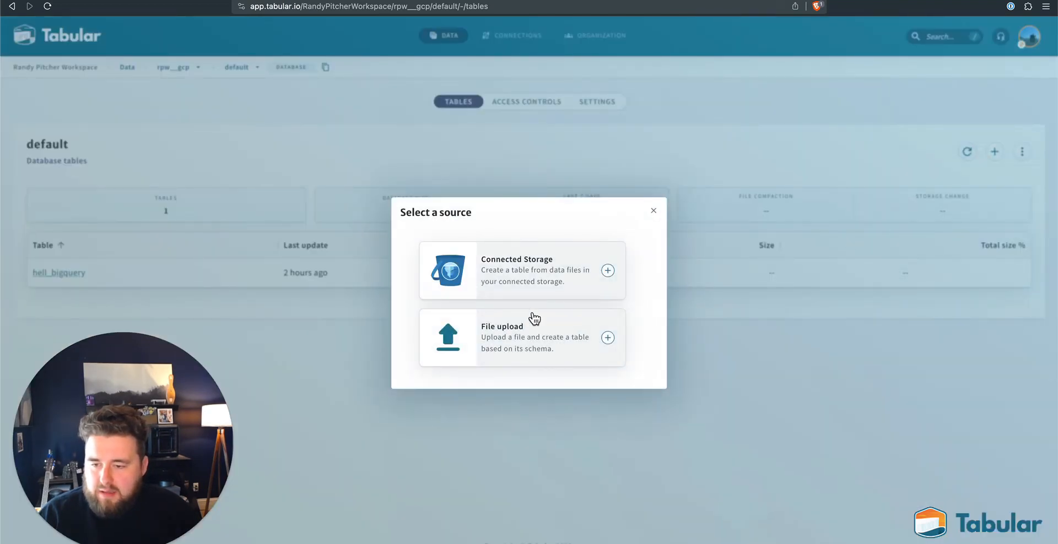
click(653, 211)
click(1024, 153)
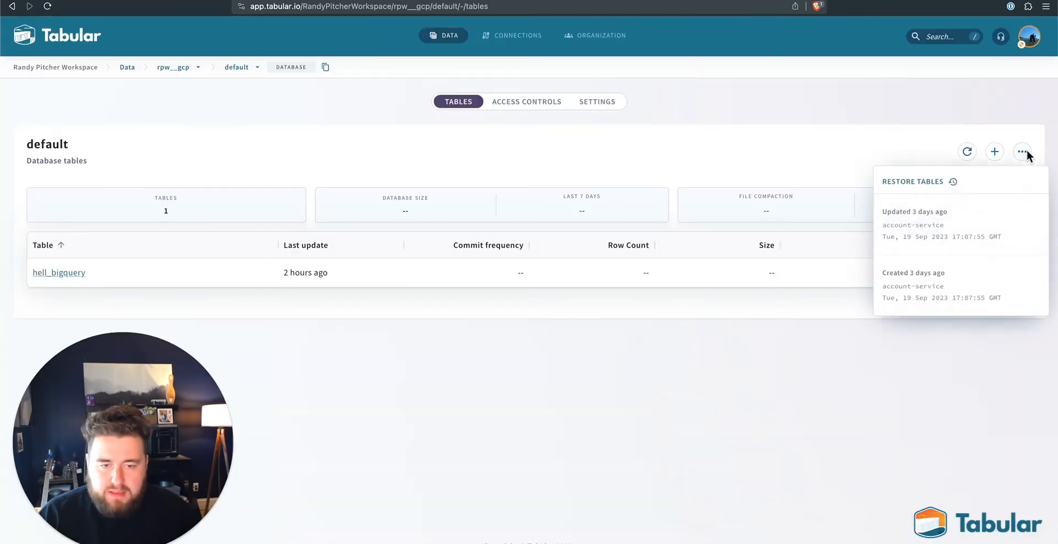
- Start a custom table in the default database named hello_bigquery, with System Admin as the creator role
click(994, 153)
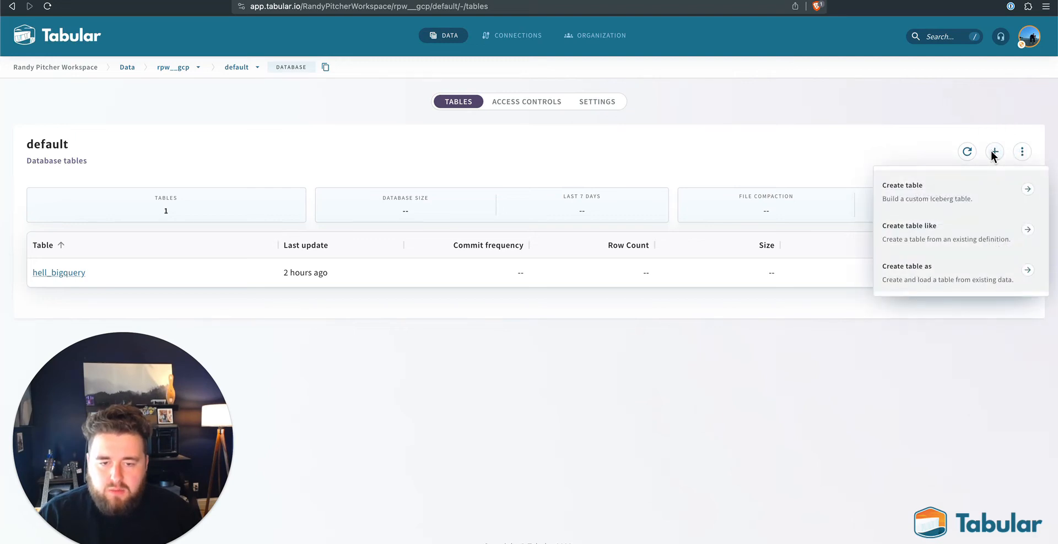
click(931, 191)
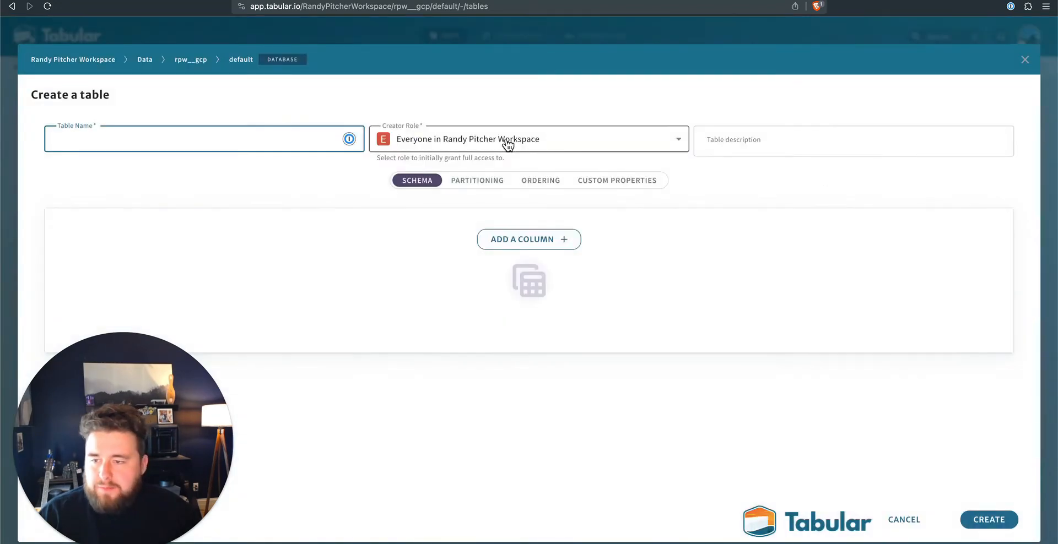
click(160, 139)
text(hello)
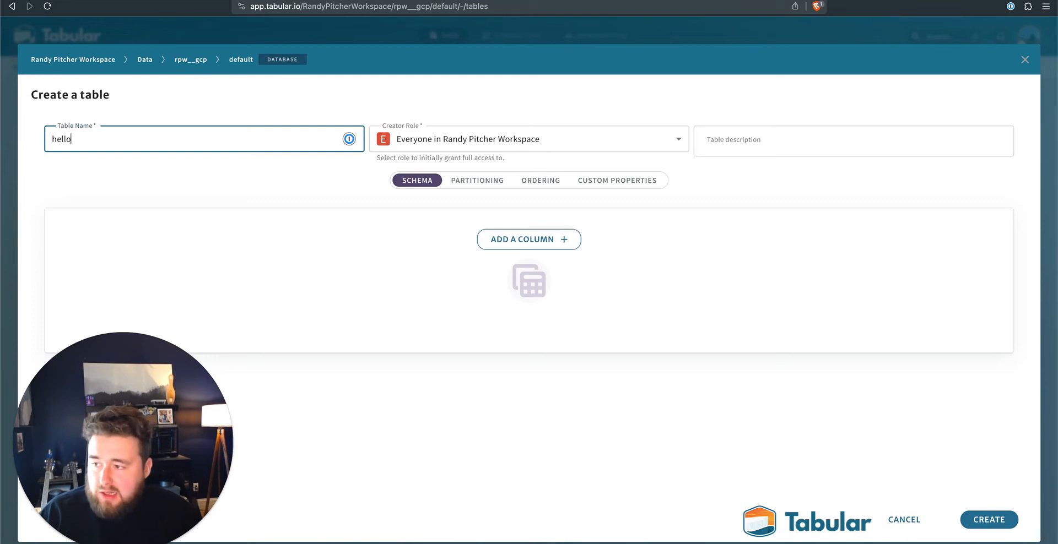
text(_bigquery)
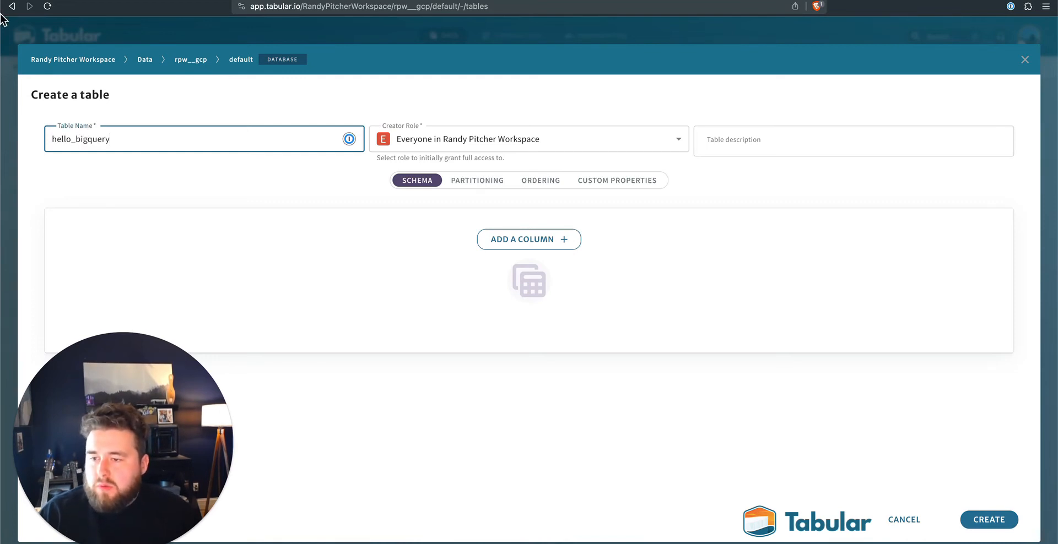
click(469, 146)
click(457, 260)
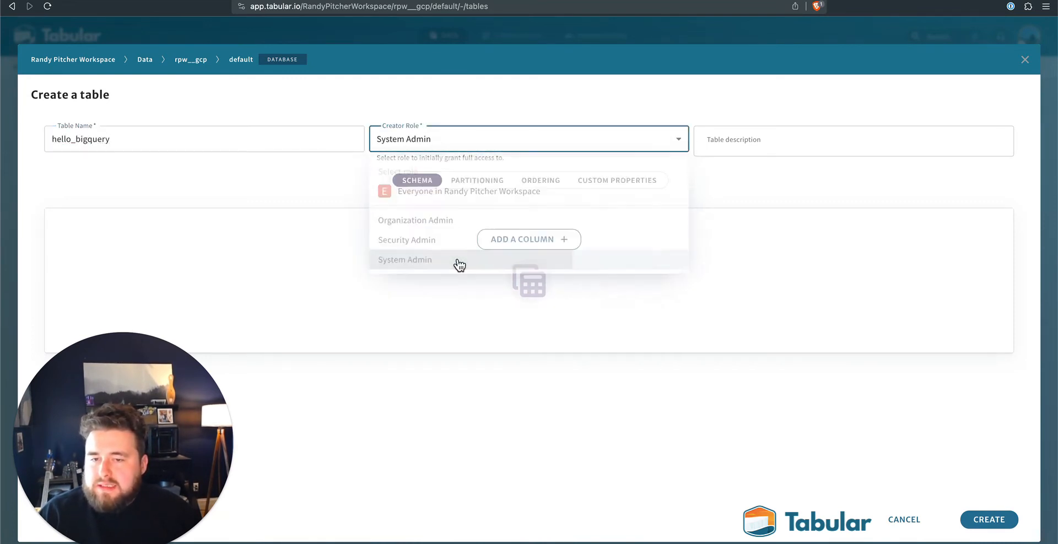
- Add two columns to the hello_bigquery schema: id of type int and name of type string
click(509, 248)
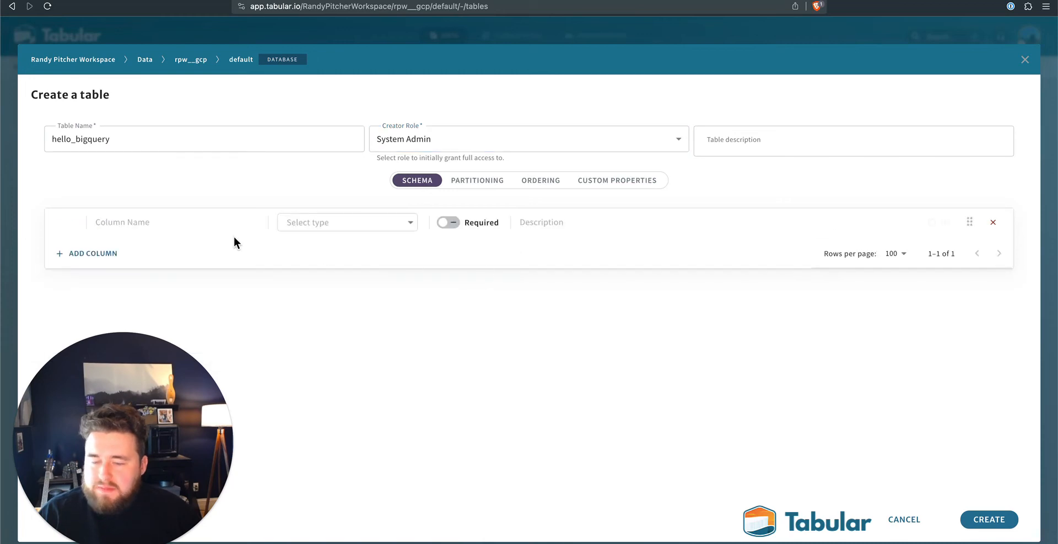
text(id)
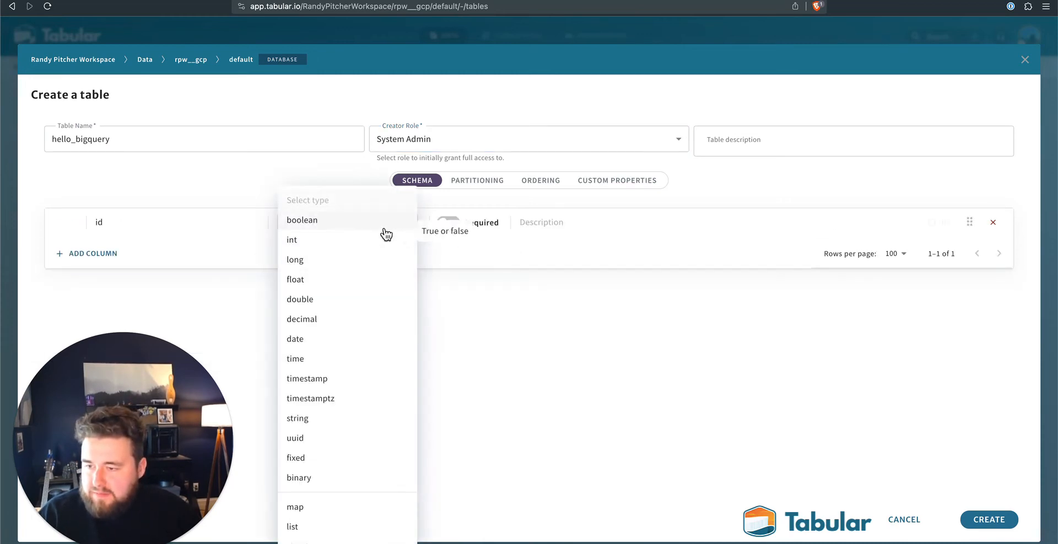
click(385, 239)
click(93, 254)
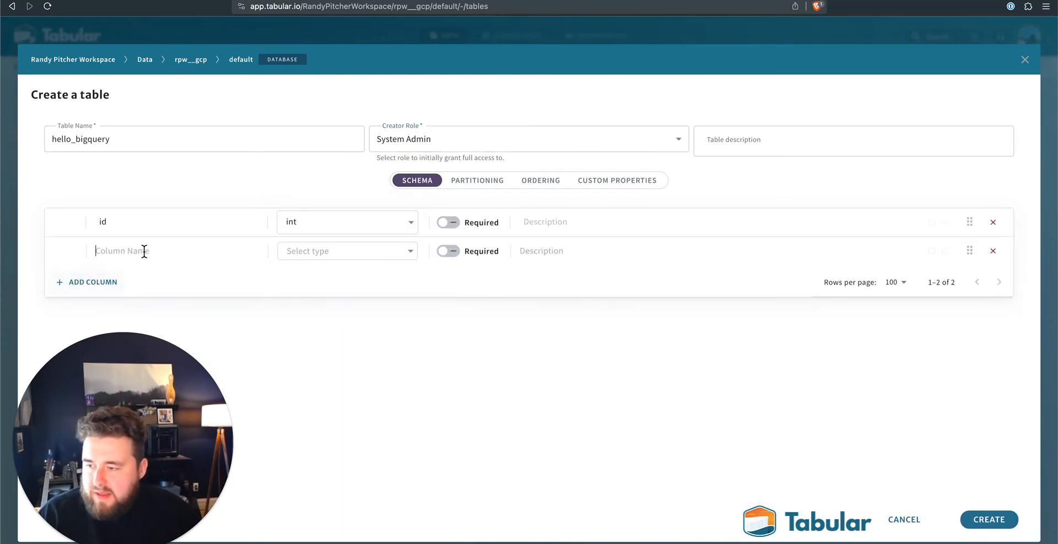
text(name)
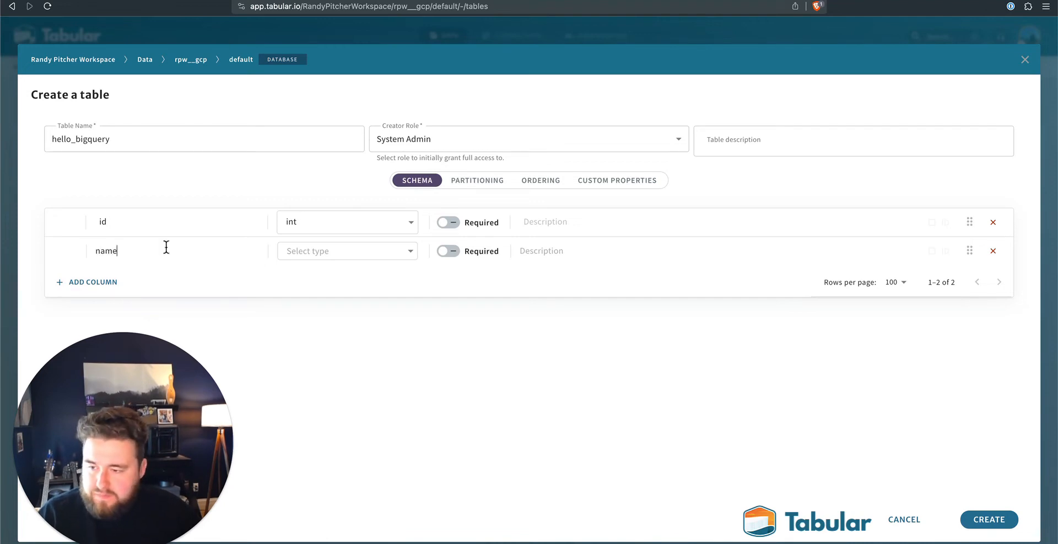
click(351, 246)
click(360, 266)
click(361, 263)
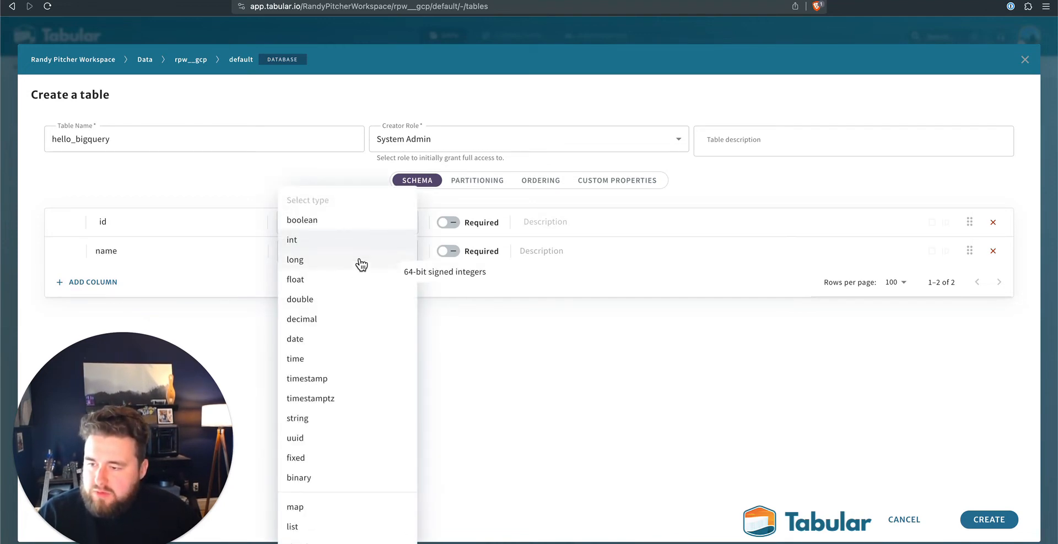
click(331, 421)
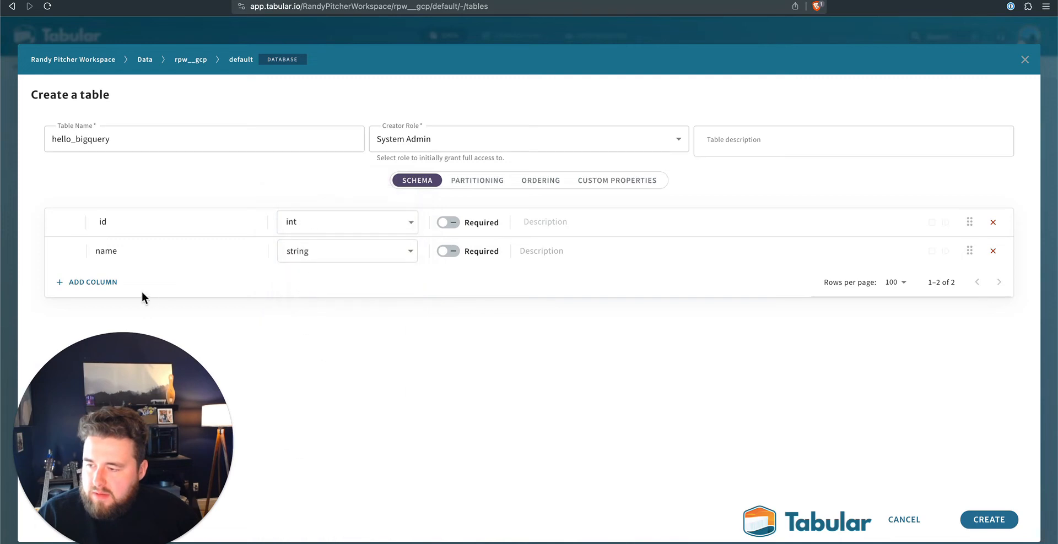
- Add a birthday column of type date to the schema and create the table
click(103, 283)
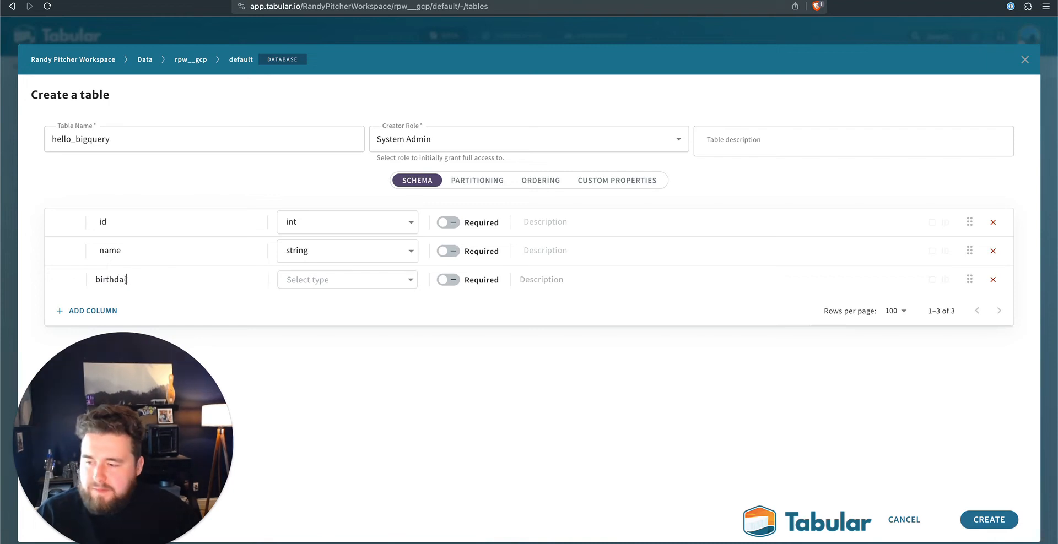
text(birthday)
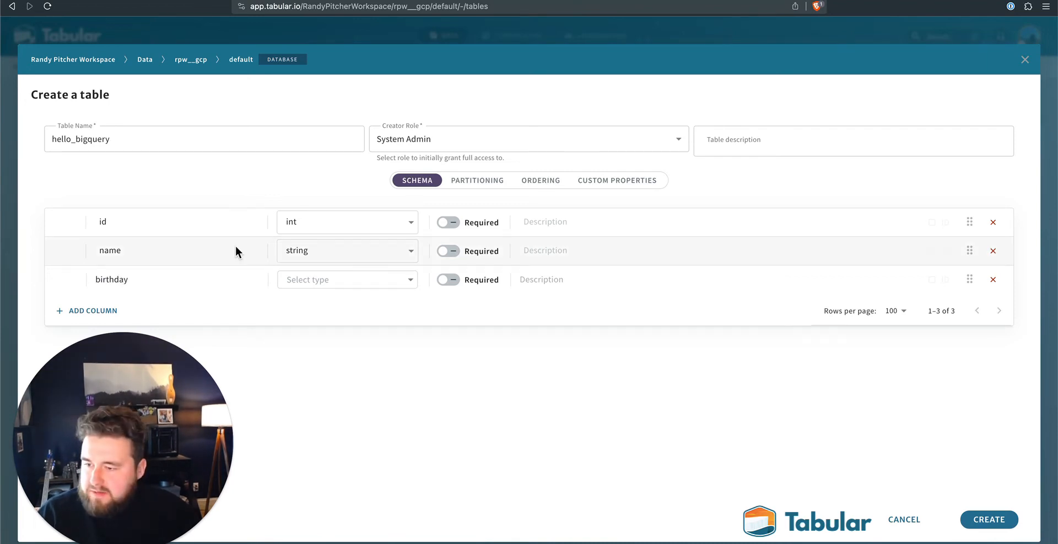
click(347, 280)
click(349, 339)
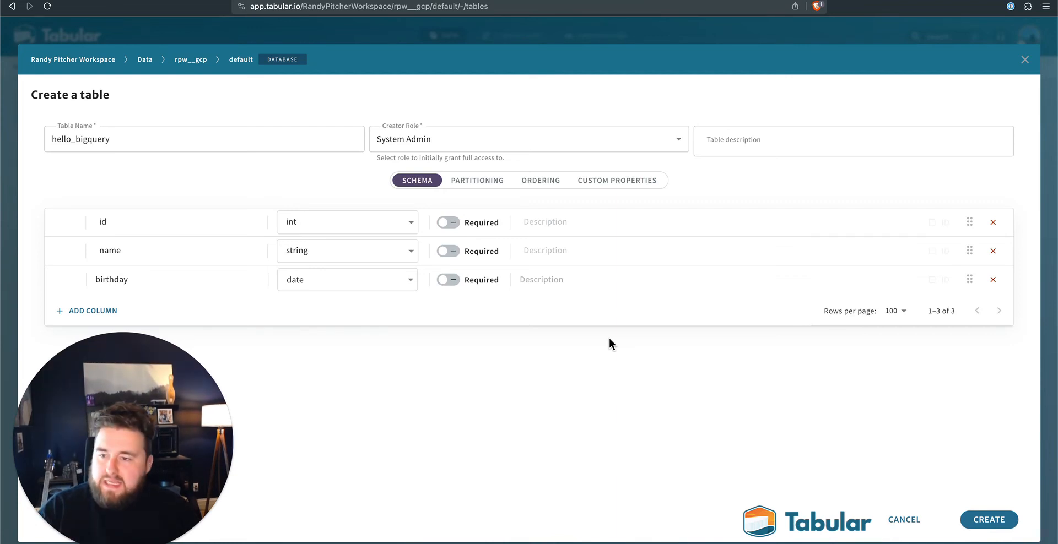
click(1002, 521)
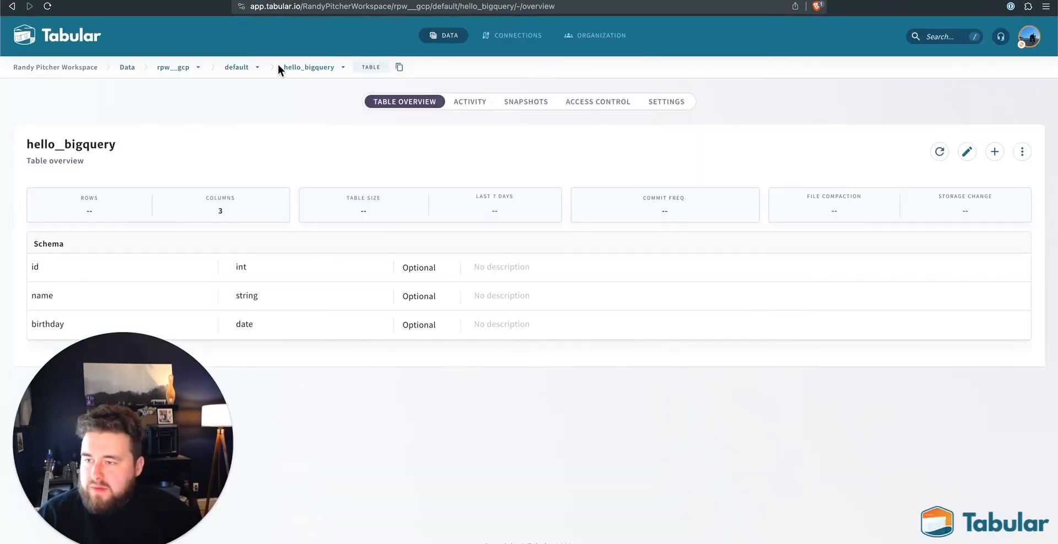
- Drop the hell_bigquery table from the default database through its settings, confirming with "delete"
click(237, 67)
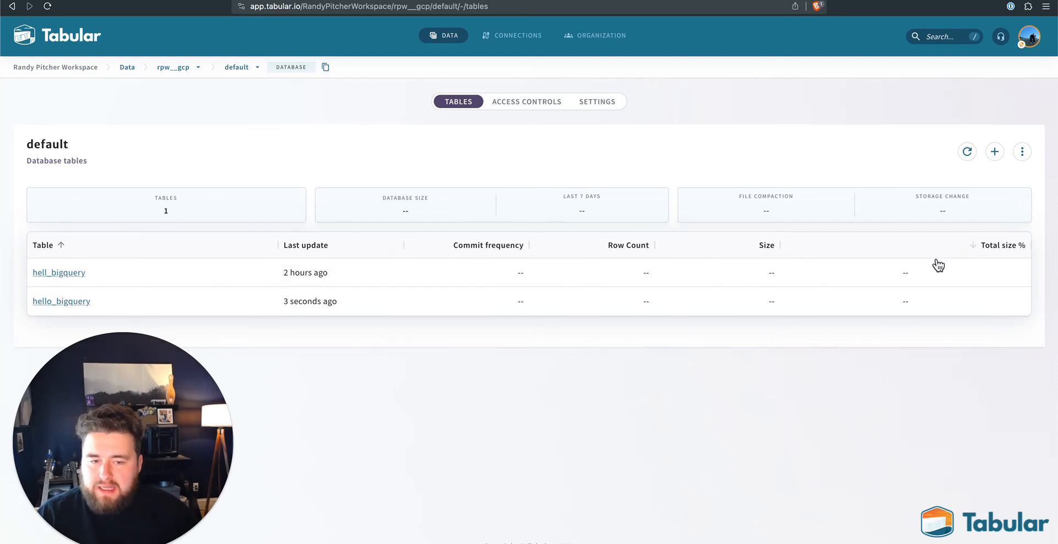
click(76, 272)
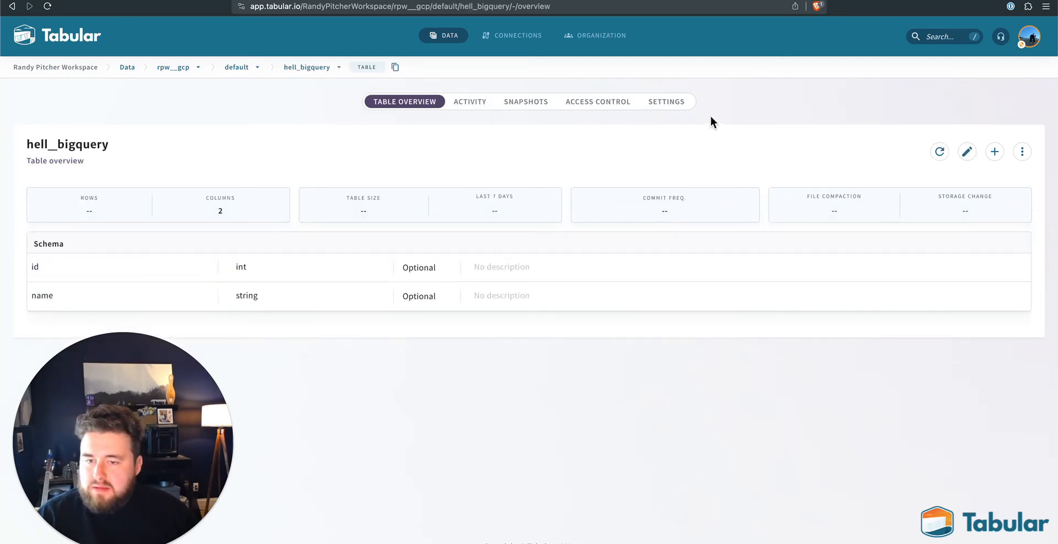
click(690, 103)
scroll(615, 352, down, 15)
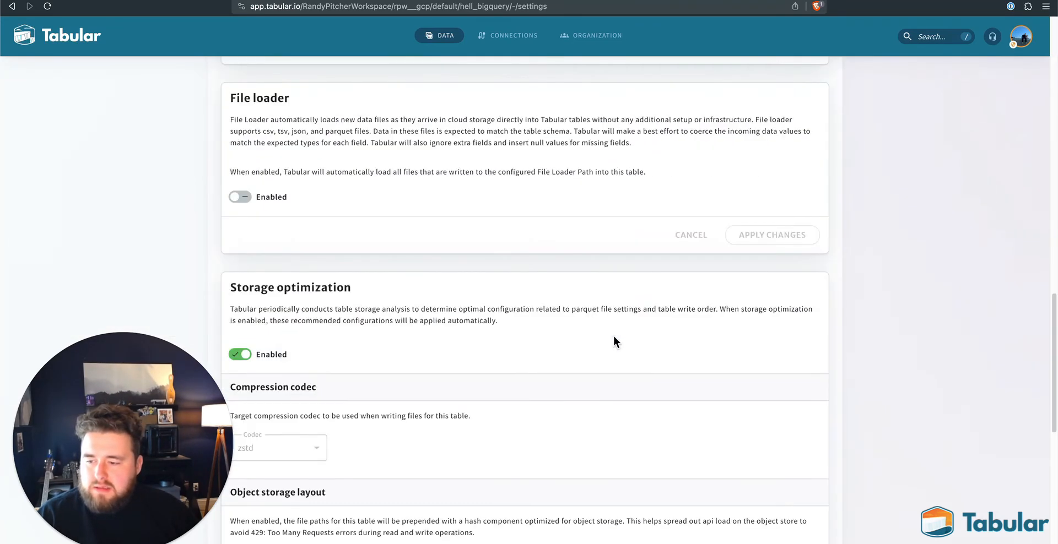
click(802, 462)
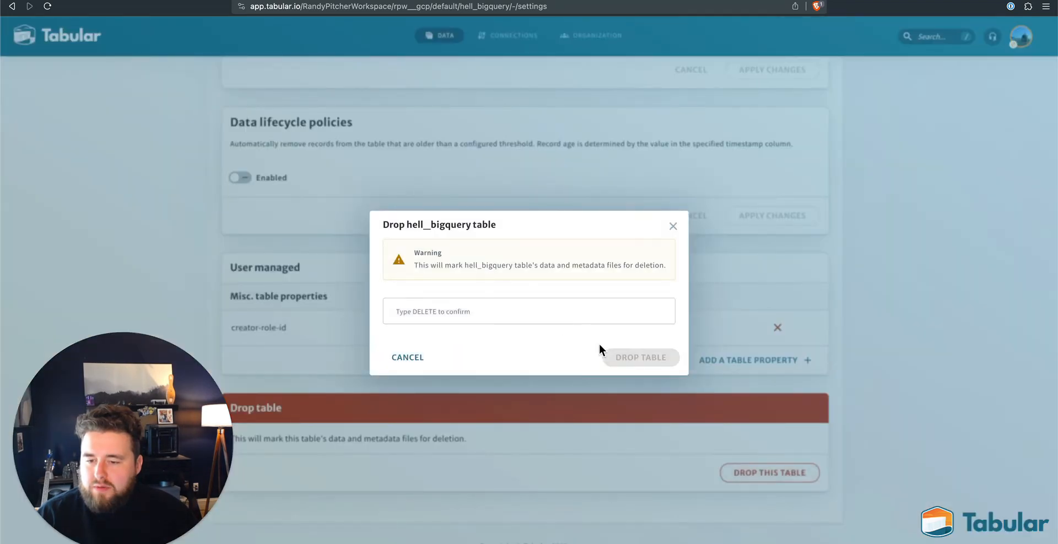
click(555, 314)
text(delete)
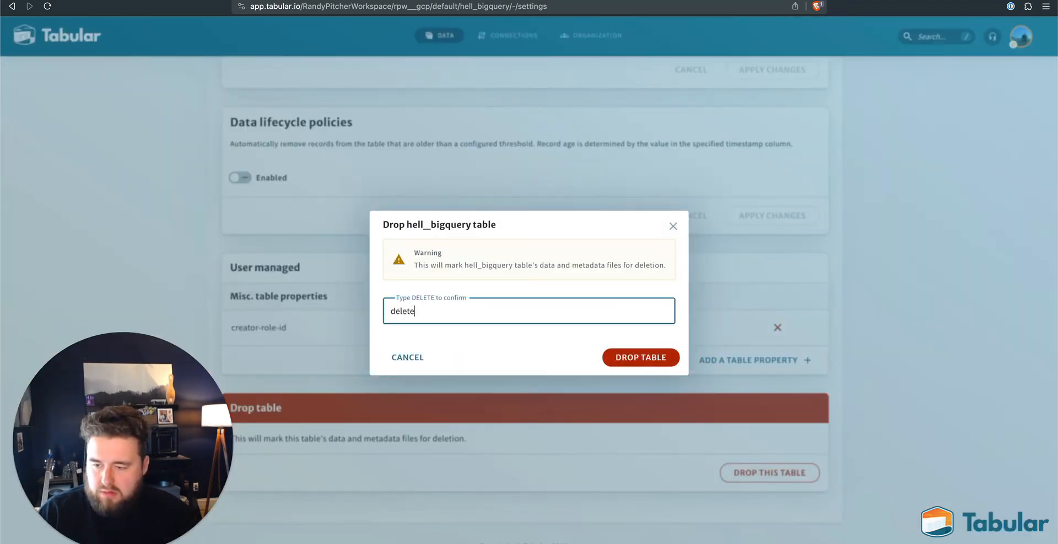
click(650, 358)
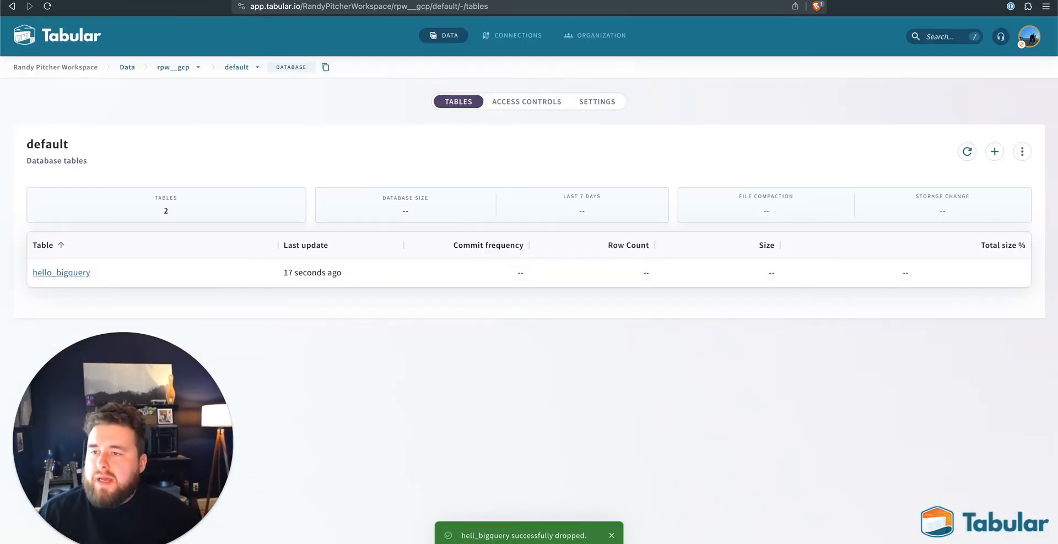
- Switch to BigQuery and refresh the project's contents to check which tables the default dataset holds
key(ctrl+Tab)
click(185, 138)
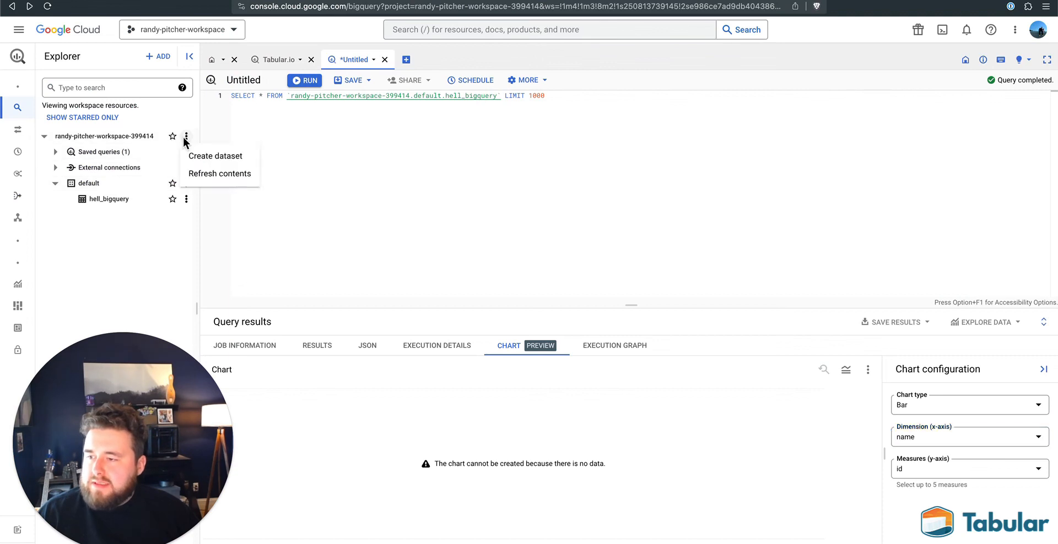
click(194, 172)
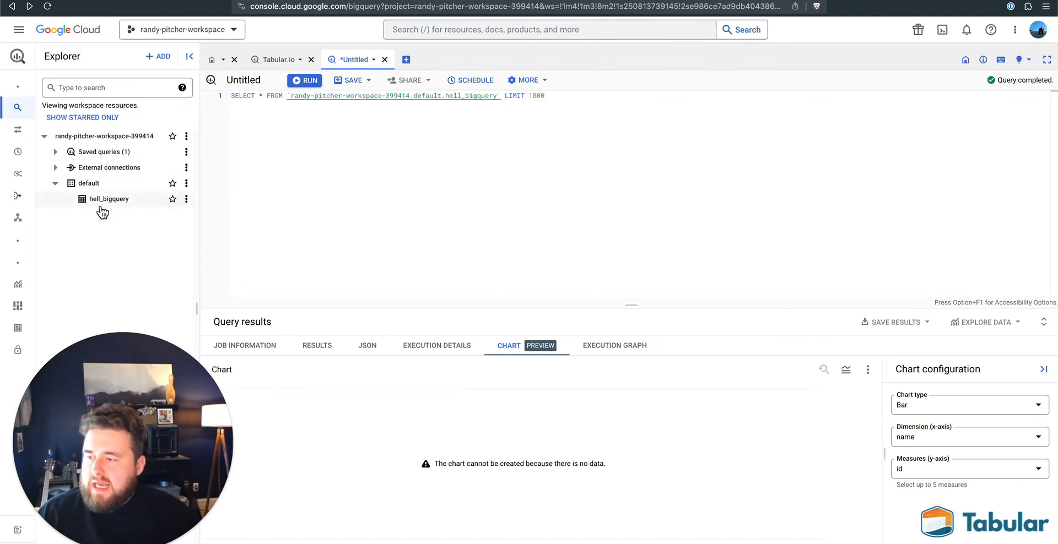
click(186, 137)
click(194, 177)
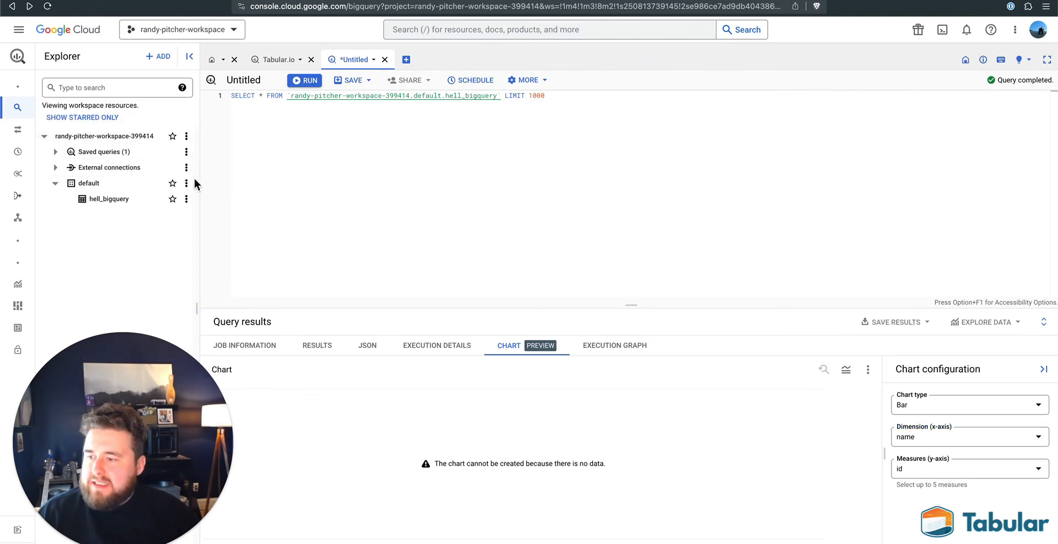
- Deactivate the rpw__gcp Big Query compute connection in Tabular and refresh the project's contents in BigQuery
key(ctrl+Tab)
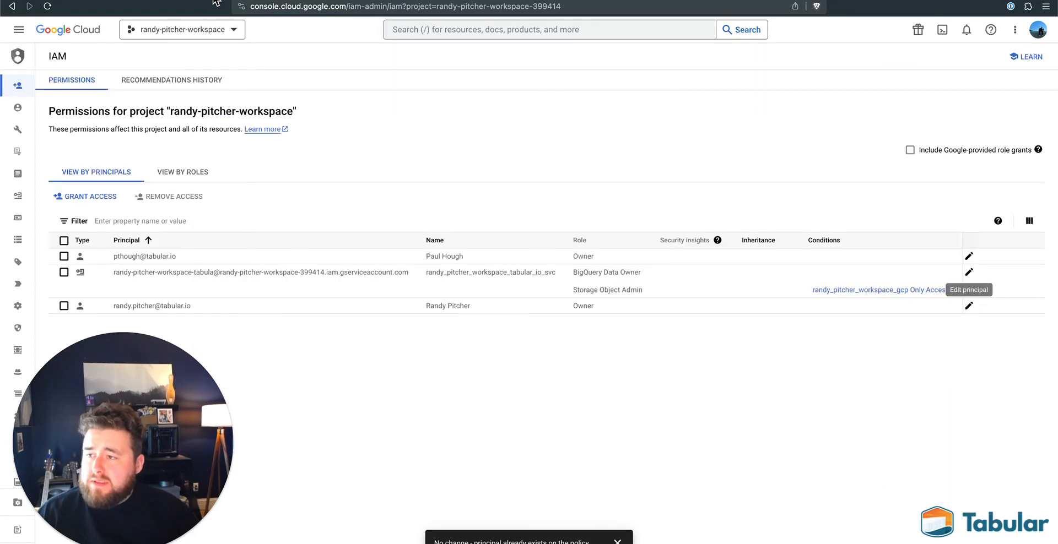
key(ctrl+Tab)
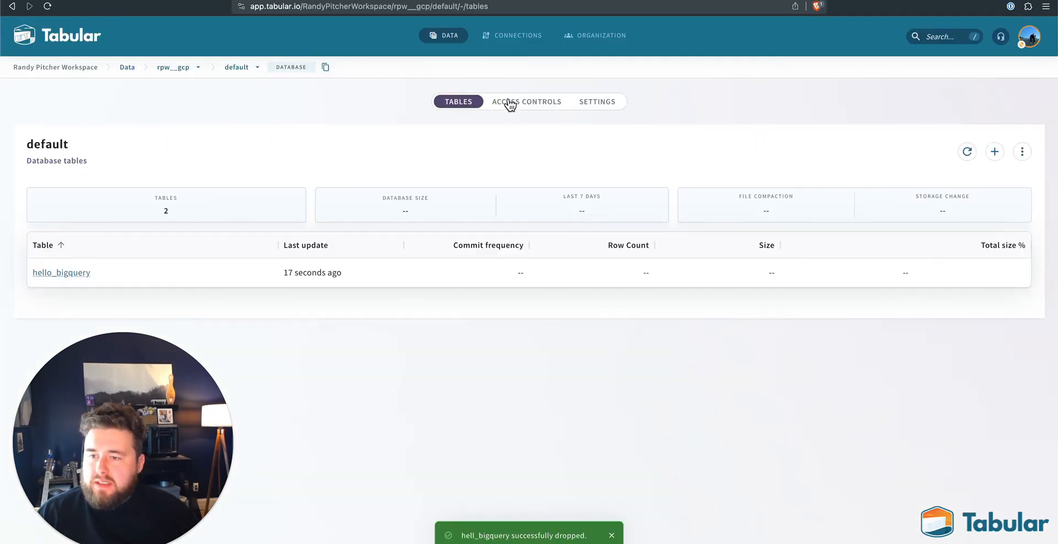
click(511, 41)
click(515, 111)
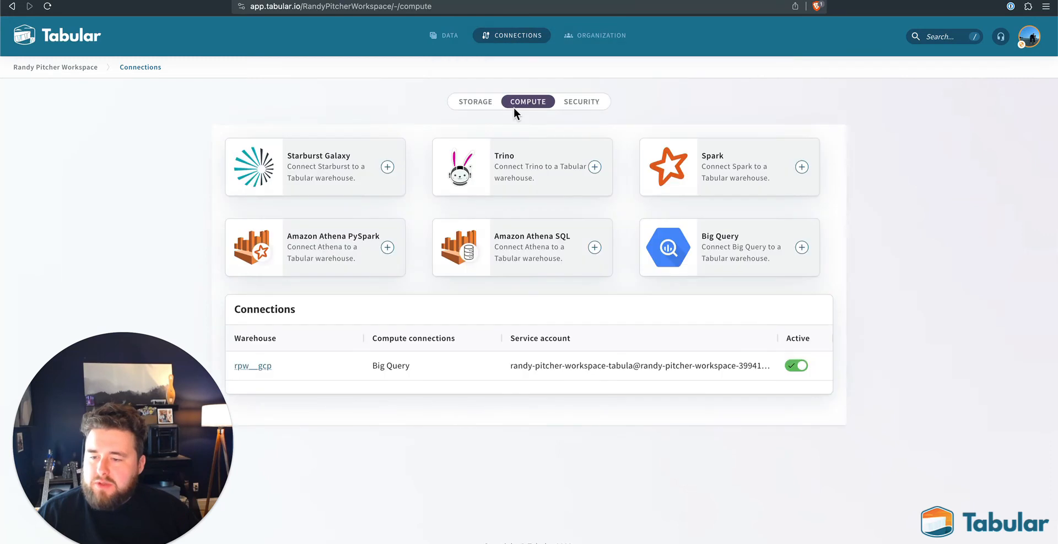
click(800, 373)
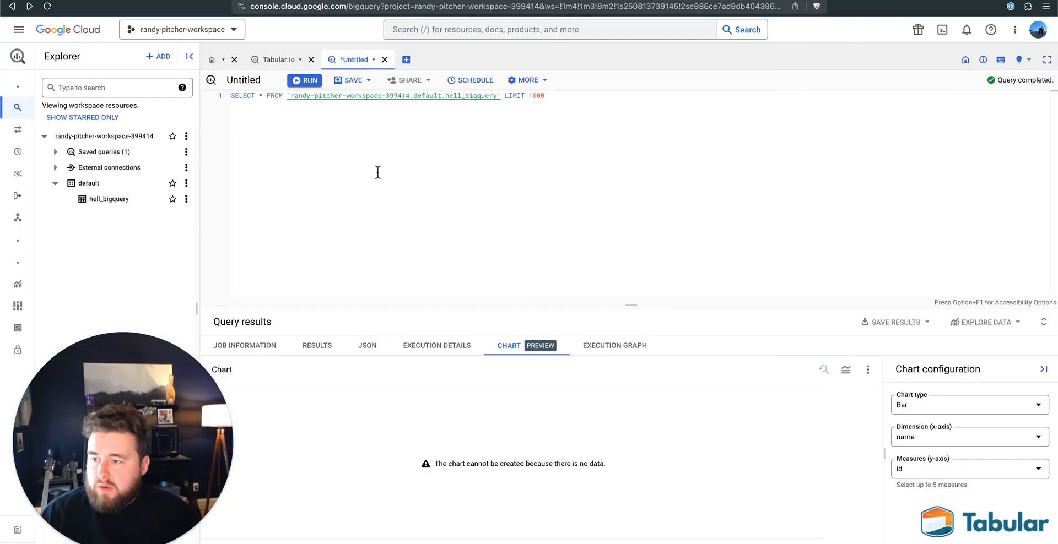
click(186, 136)
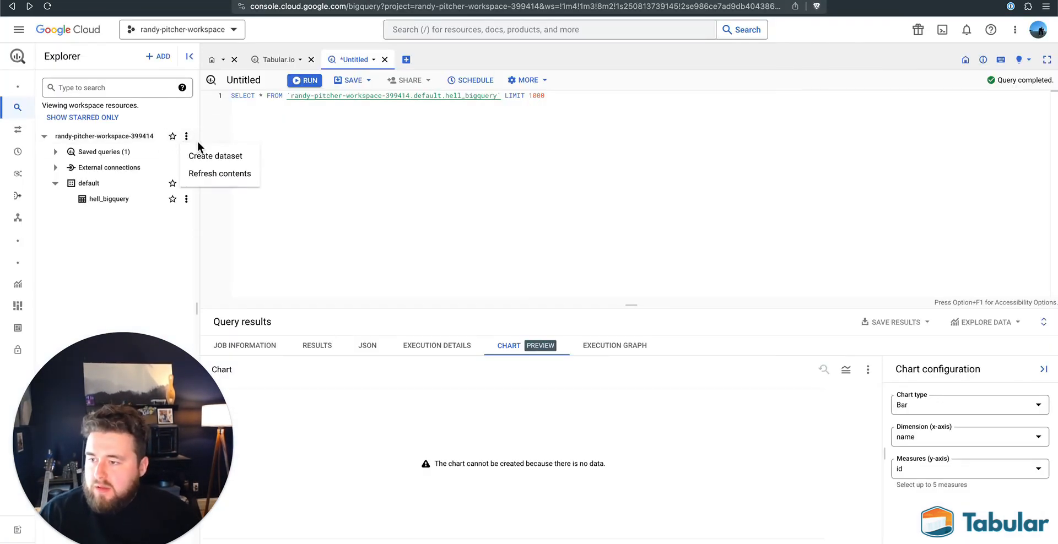
click(220, 174)
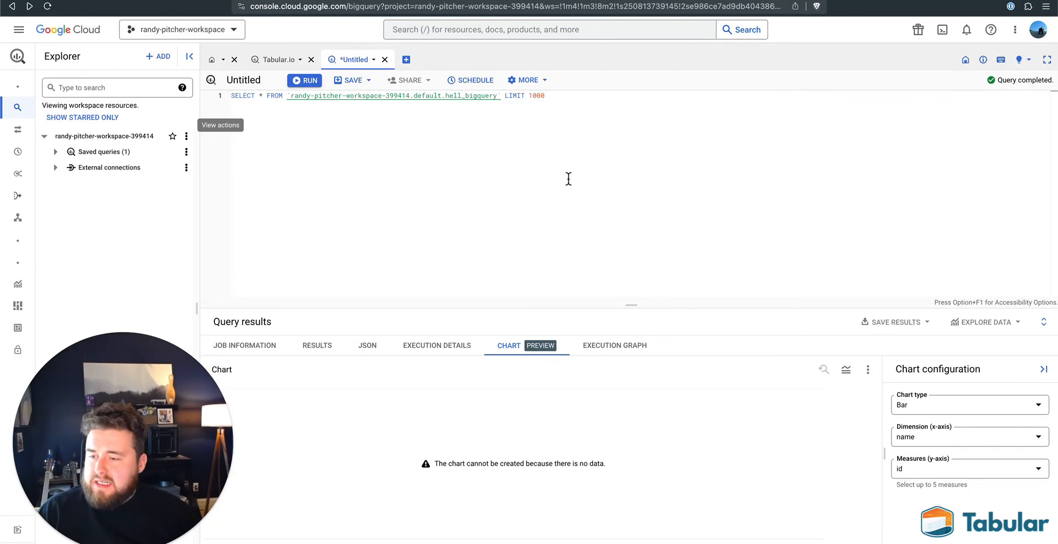
- Switch to Tabular, reactivate the rpw__gcp Big Query compute connection and dismiss the notification
click(155, 0)
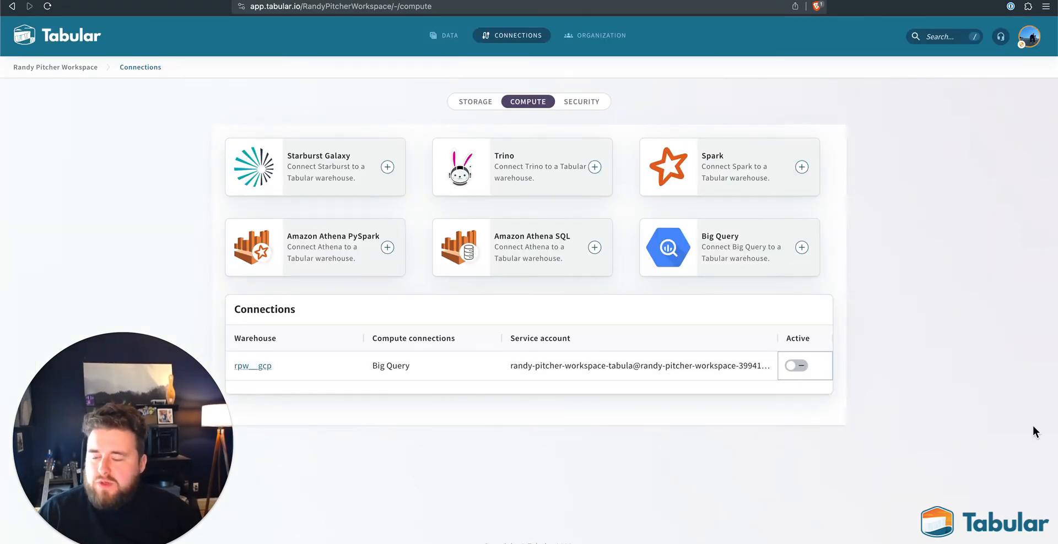
click(795, 366)
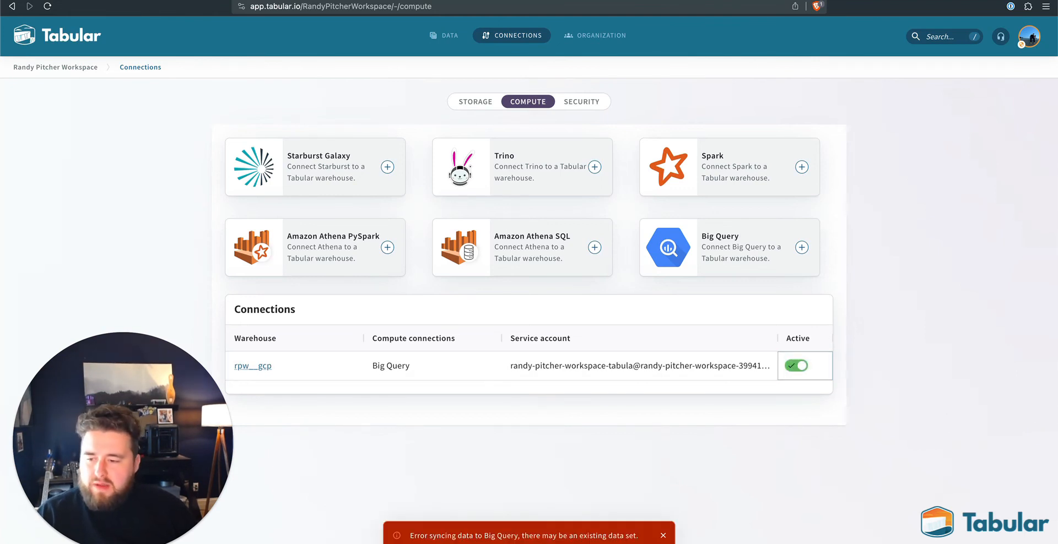
click(662, 538)
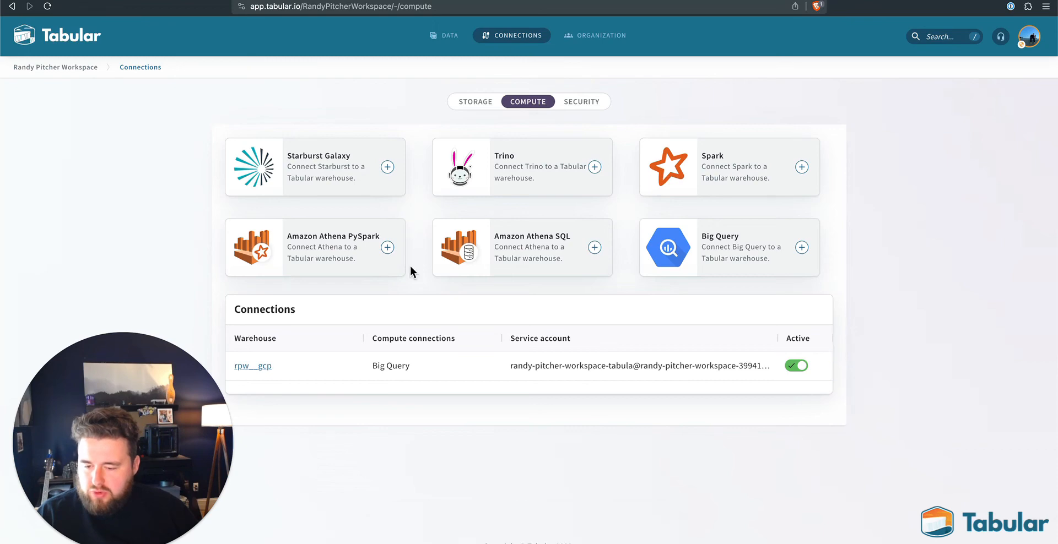
- Switch to BigQuery, refresh the project's contents and expand the default dataset
click(246, 1)
click(384, 2)
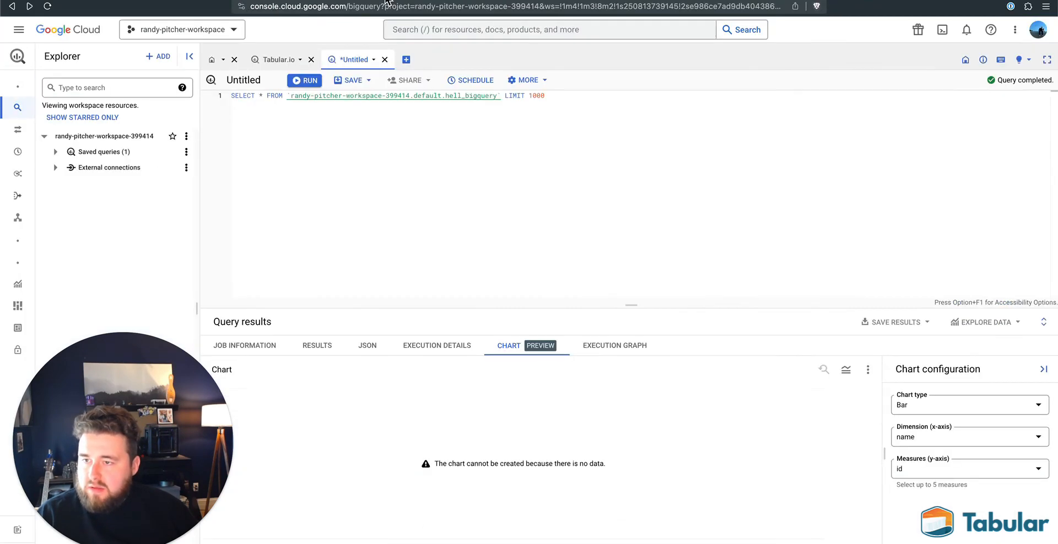
click(186, 136)
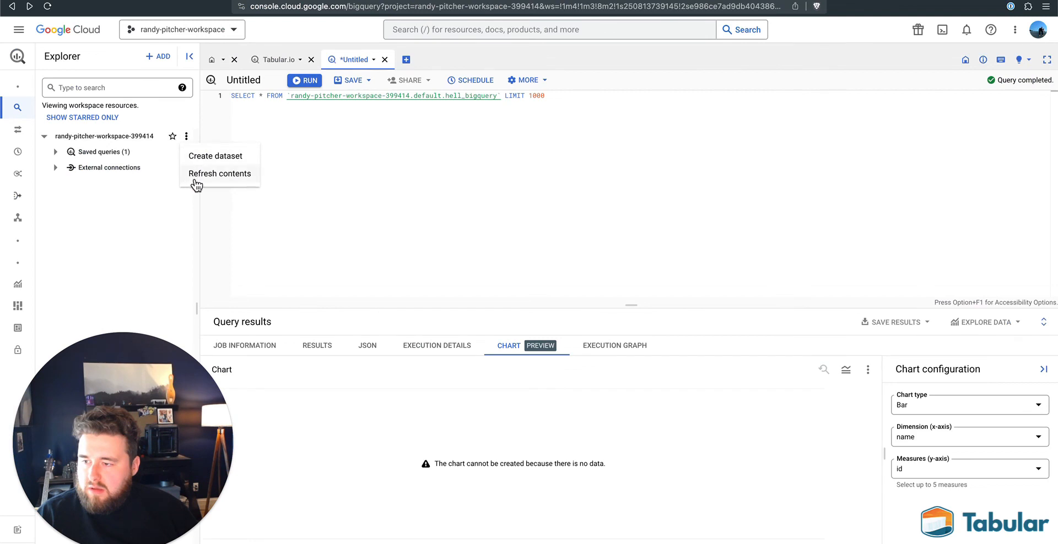
click(193, 178)
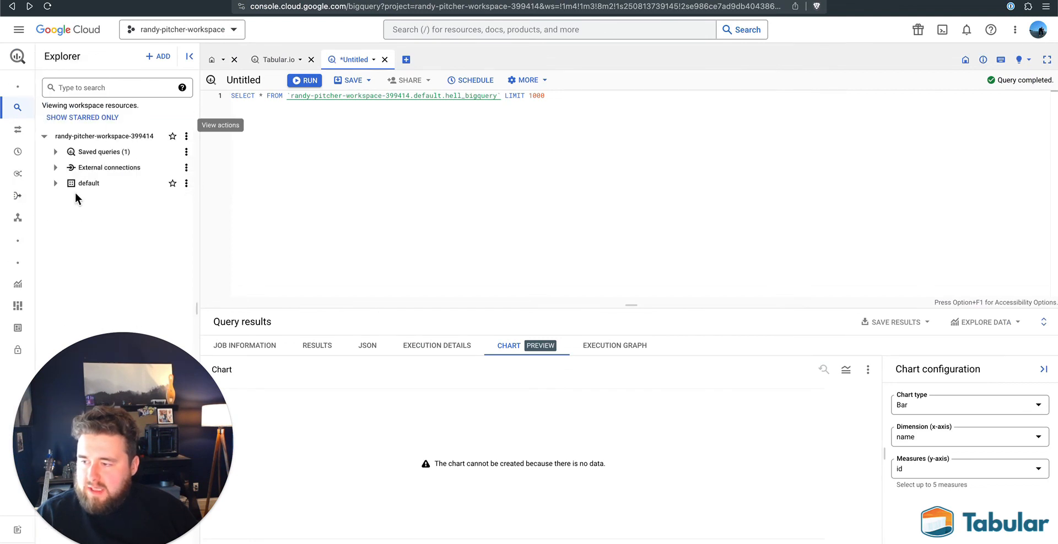
click(56, 183)
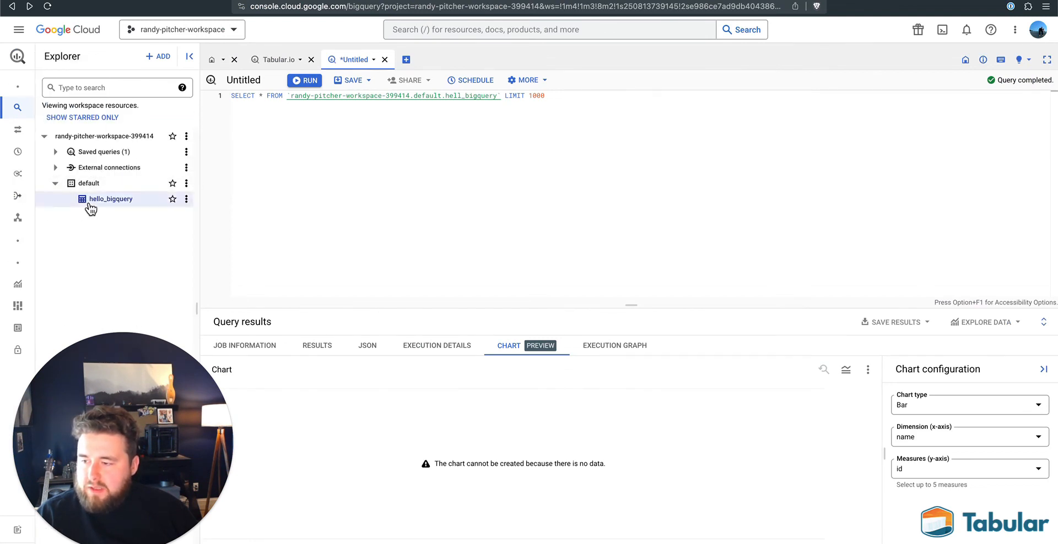
- Star the hello_bigquery table in the default dataset
click(187, 199)
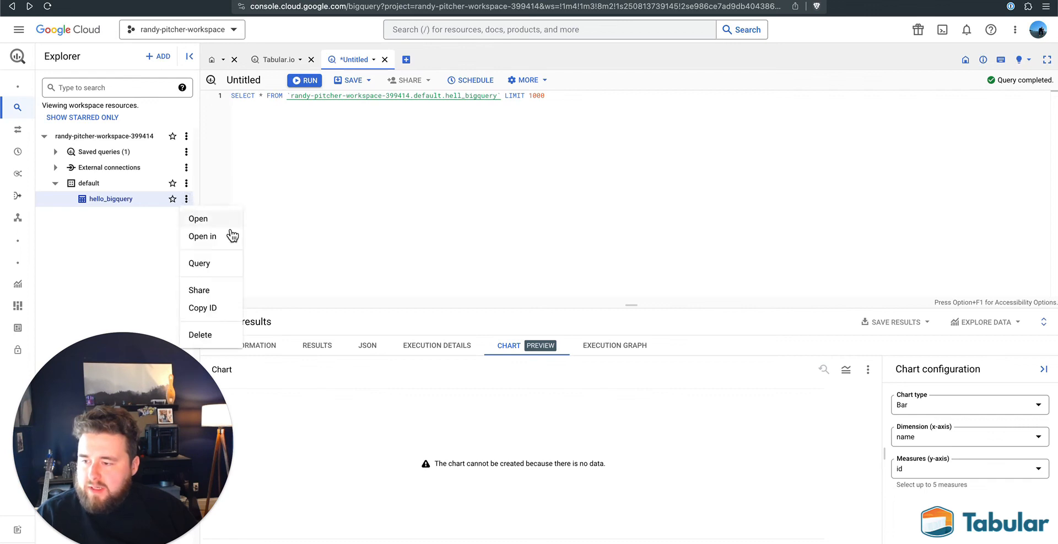
click(350, 189)
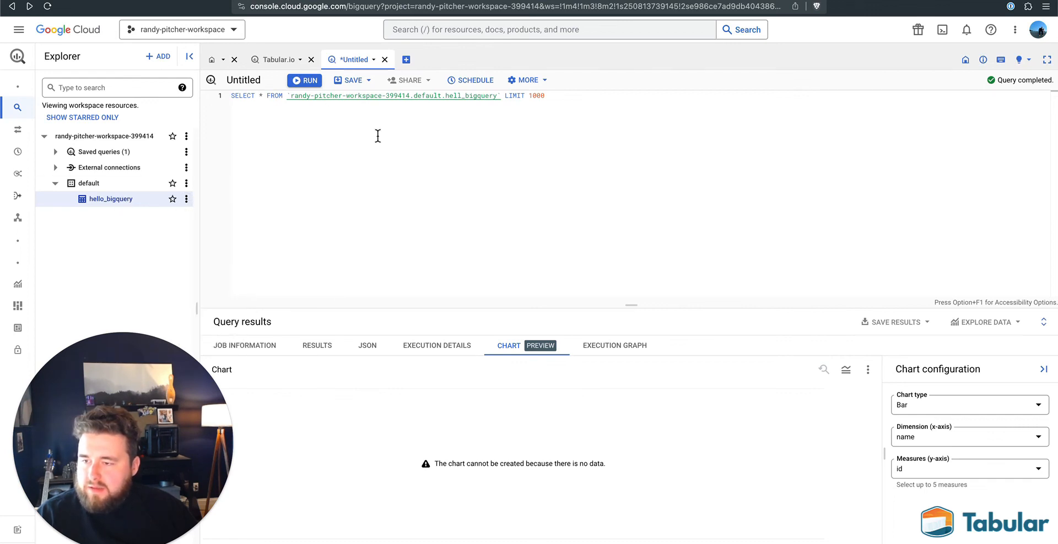
click(173, 199)
- Create a new query on hello_bigquery that selects all columns with LIMIT 1000, and run it
click(186, 199)
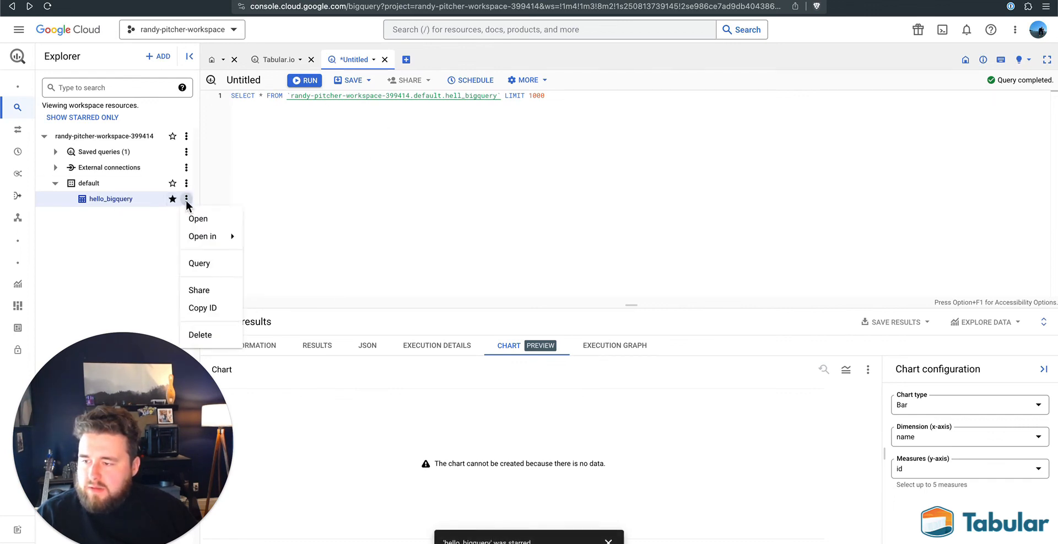
click(201, 264)
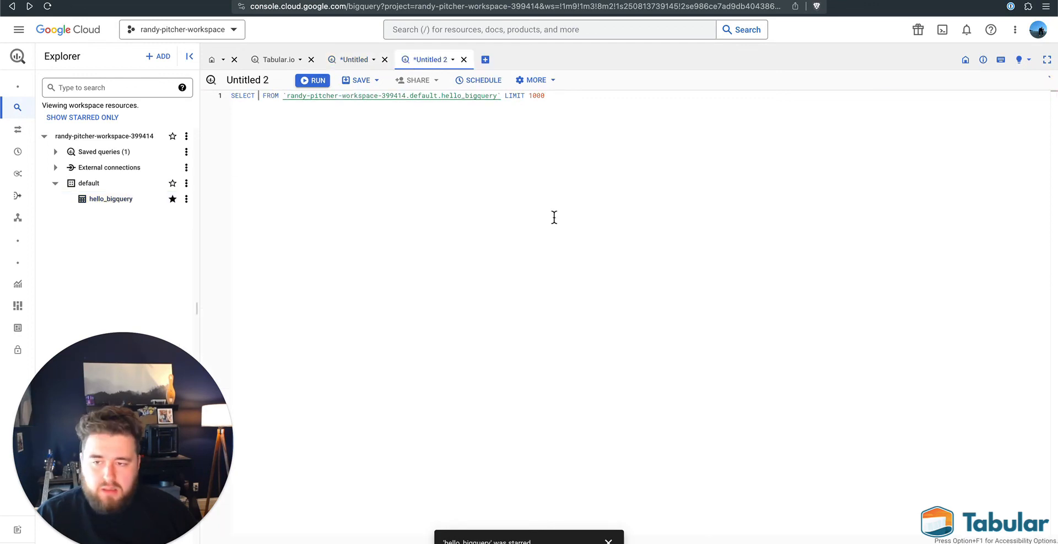
text(*)
key(super+Return)
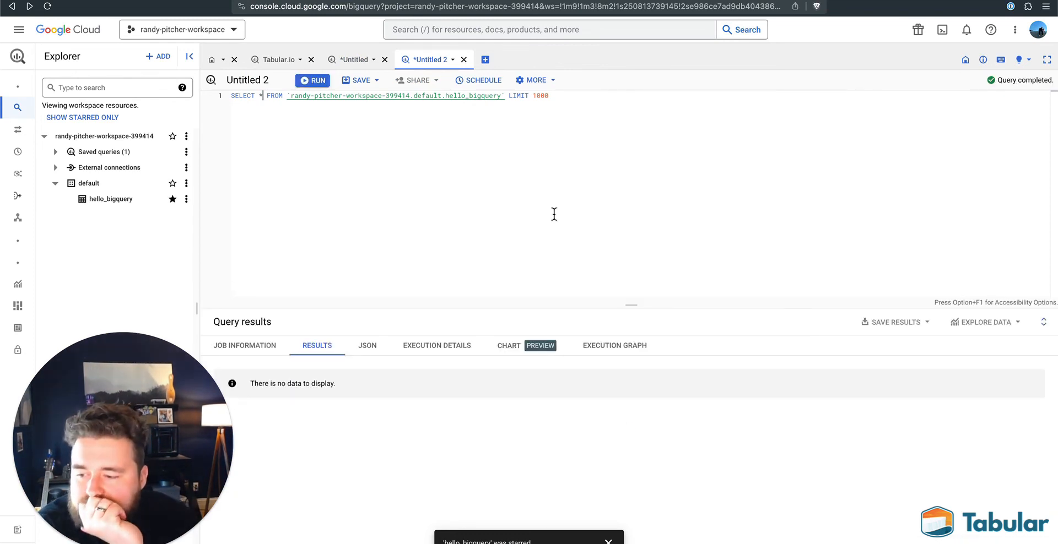
- Replace the SELECT query with a desc table statement on hello_bigquery, remove its LIMIT clause and try running it
drag(284, 97, 231, 97)
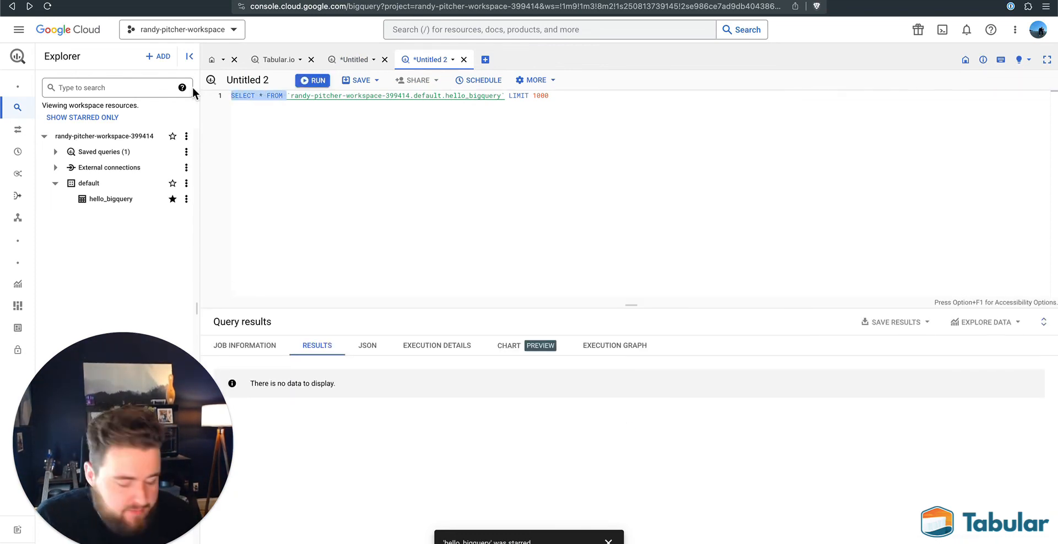
text(desc)
key(Escape)
text(table)
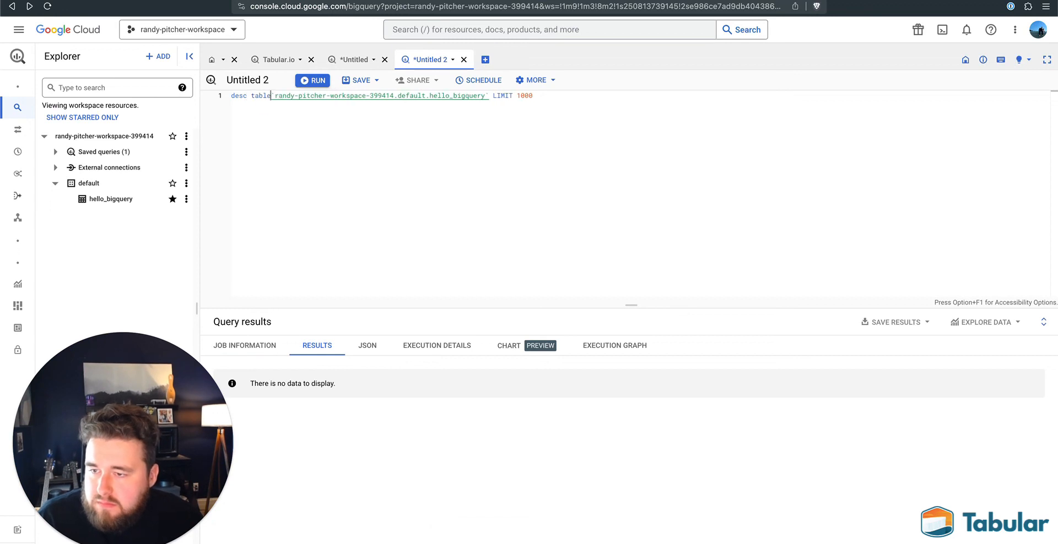
key(super+Right)
key(alt+BackSpace)
key(alt+BackSpace)
key(alt+BackSpace)
text(`)
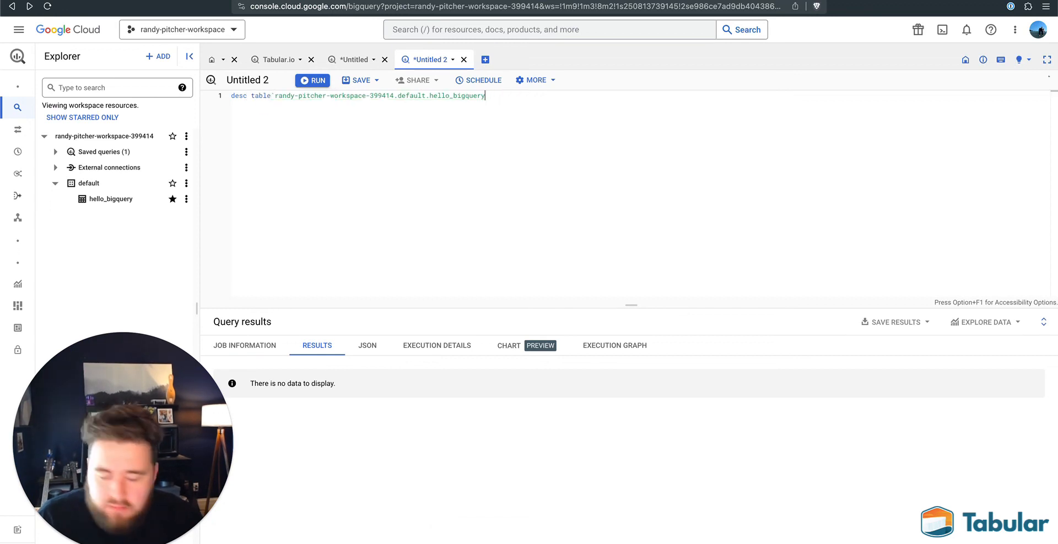
key(super+Return)
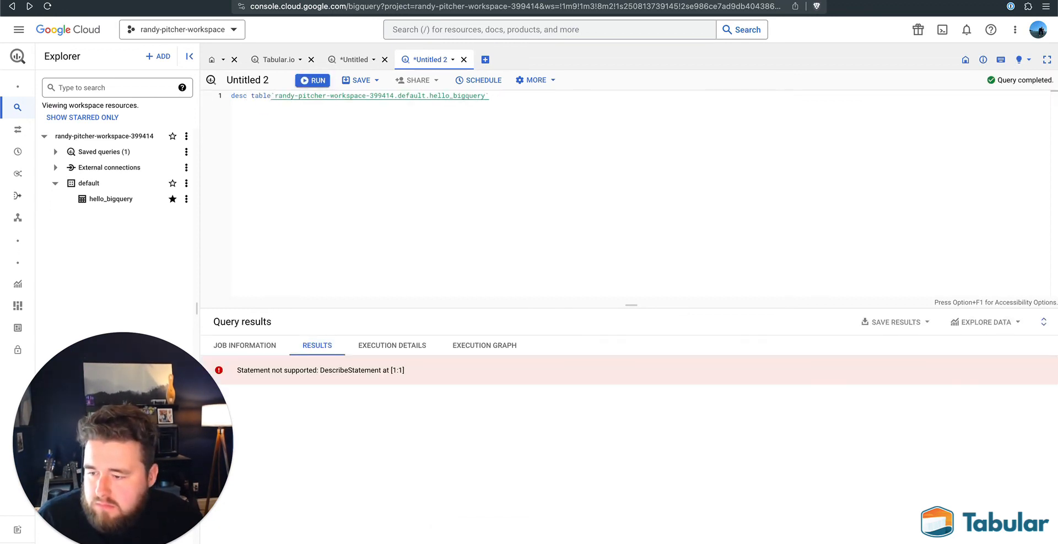
- Expand desc to describe, remove the table keyword from the statement and try running it on hello_bigquery
key(super+Left)
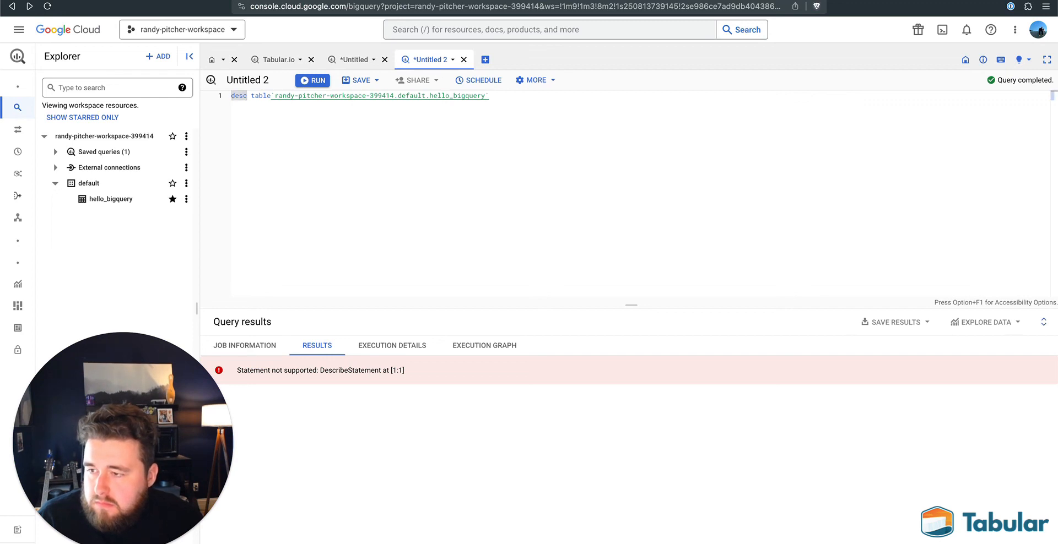
key(alt+Right)
text(ri)
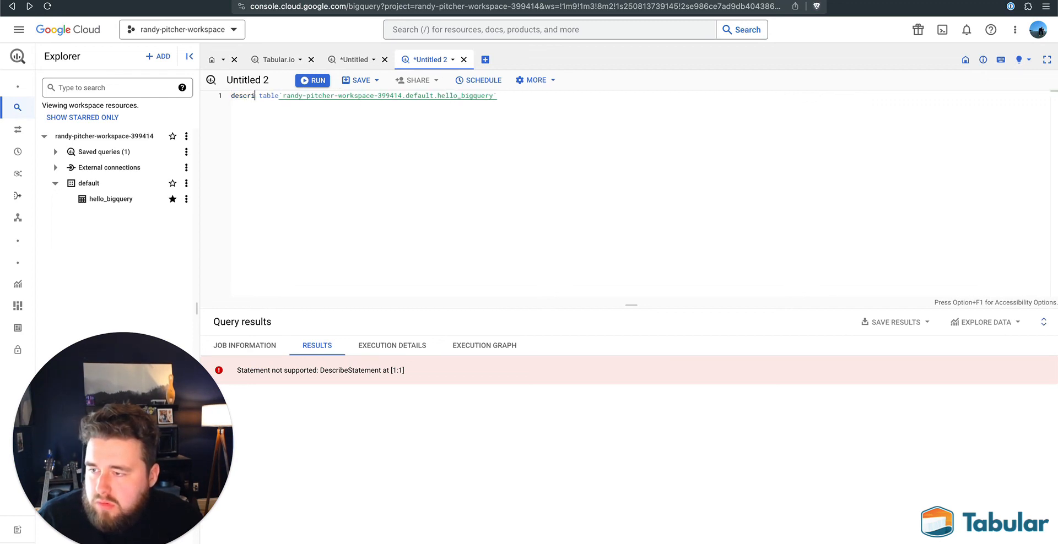
text(be)
key(super+Return)
key(alt+Right)
key(alt+BackSpace)
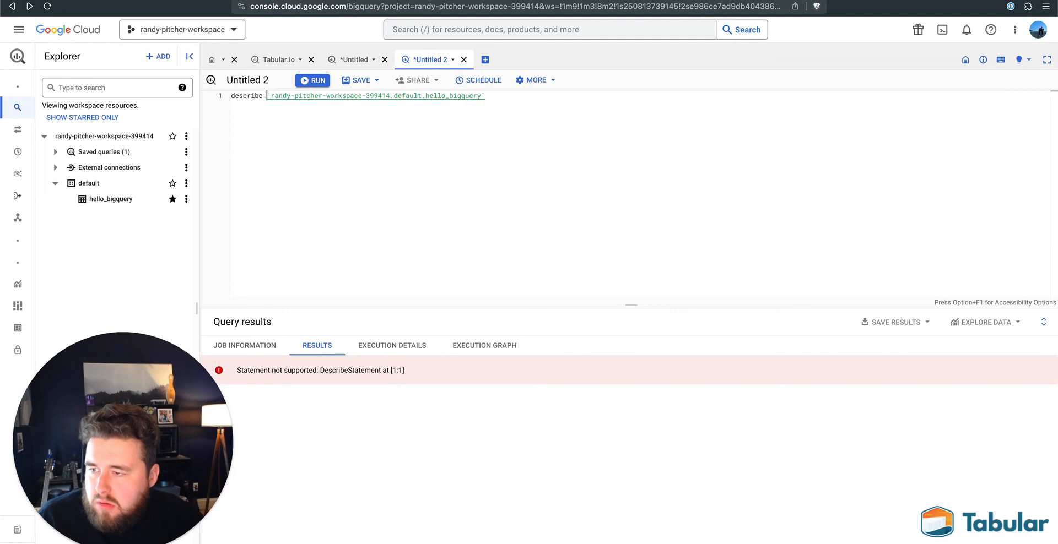
key(super+Return)
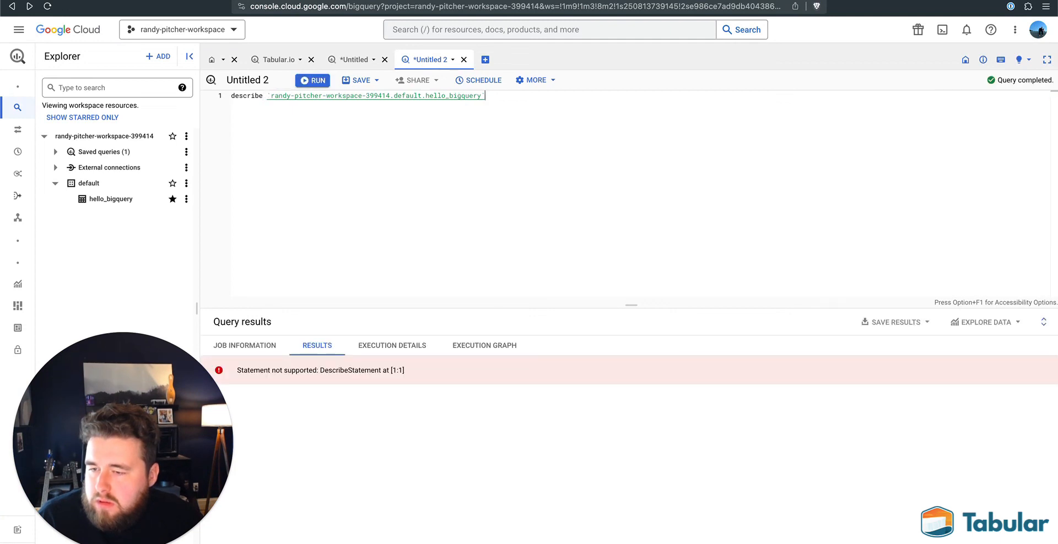
- End the describe statement on hello_bigquery with a semicolon and try running it again
text(;)
key(super+Return)
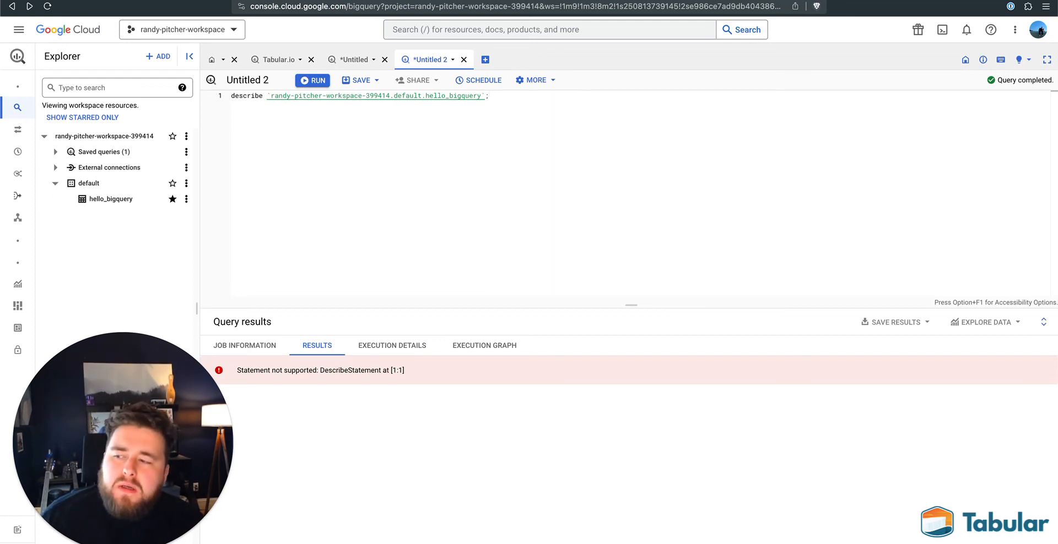
- Undo the describe and desc edits back to the SELECT * query on hello_bigquery with LIMIT 1000, and run it
key(BackSpace)
key(super+z)
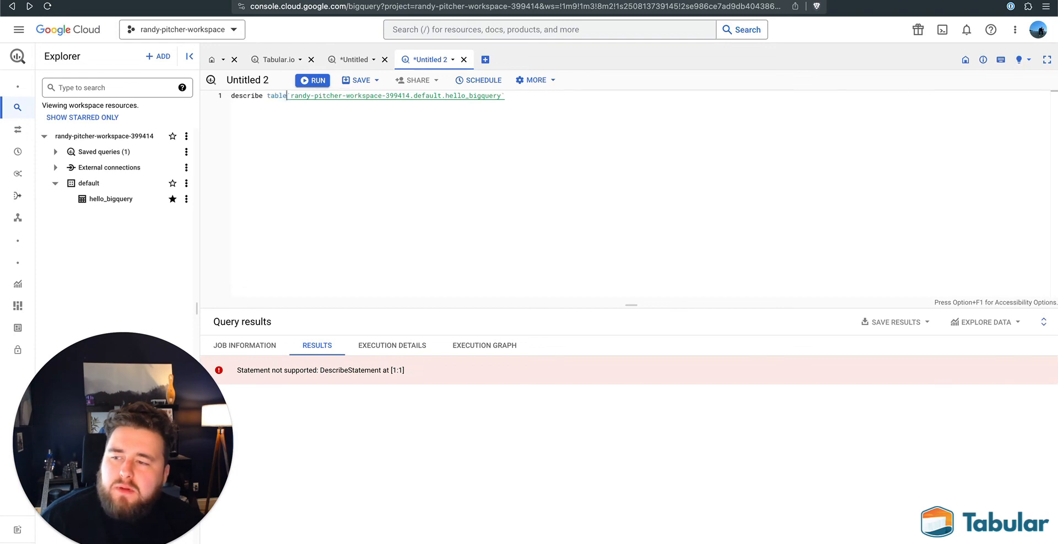
key(super+z)
key(BackSpace)
key(BackSpace)
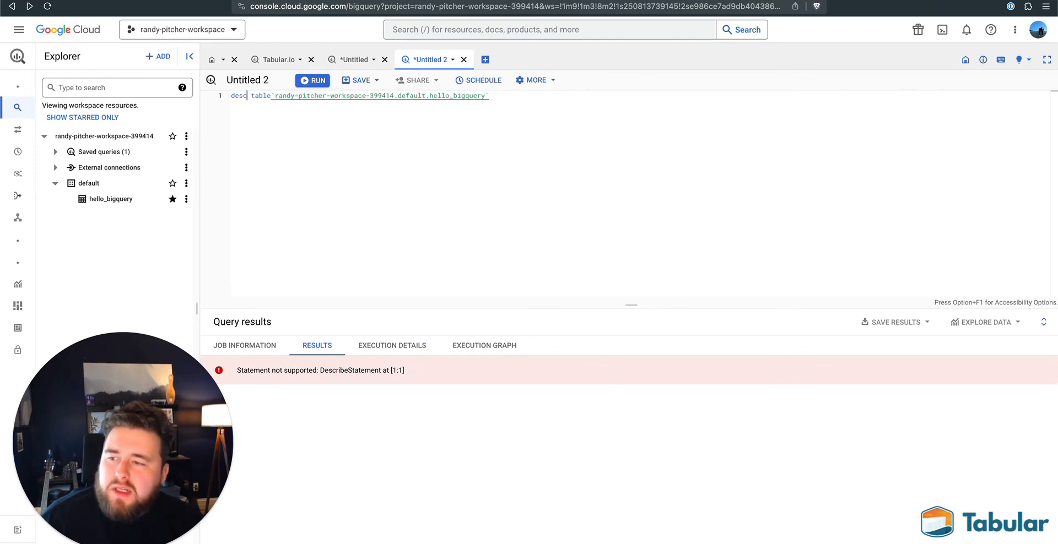
key(super+z)
key(super+z)
key(super+z)
key(super+z)
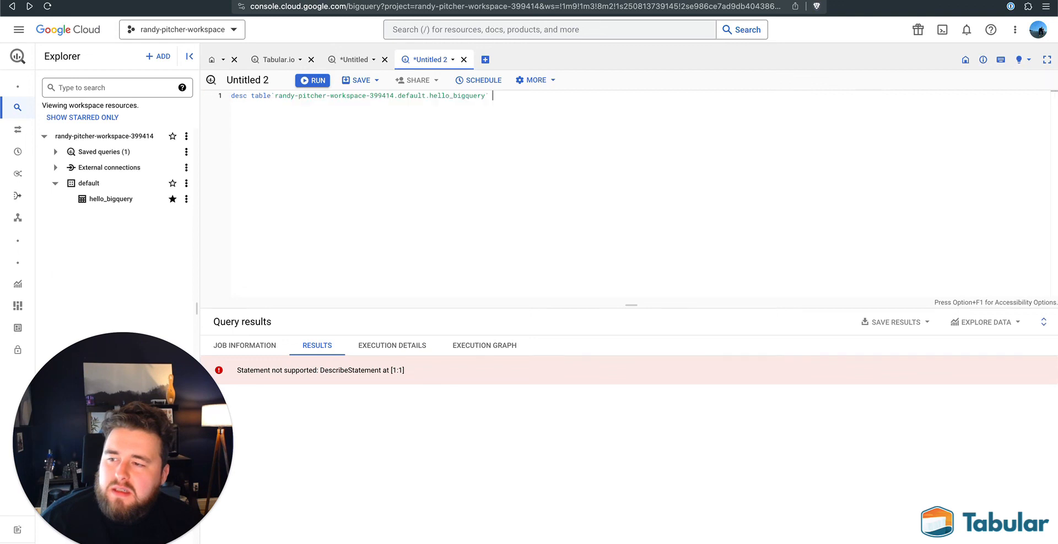
key(super+z)
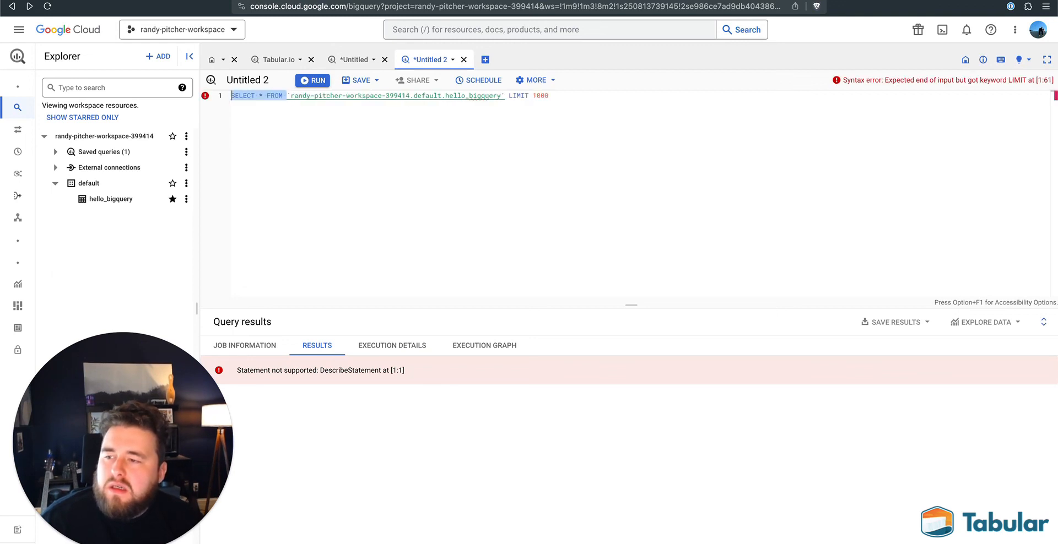
click(657, 103)
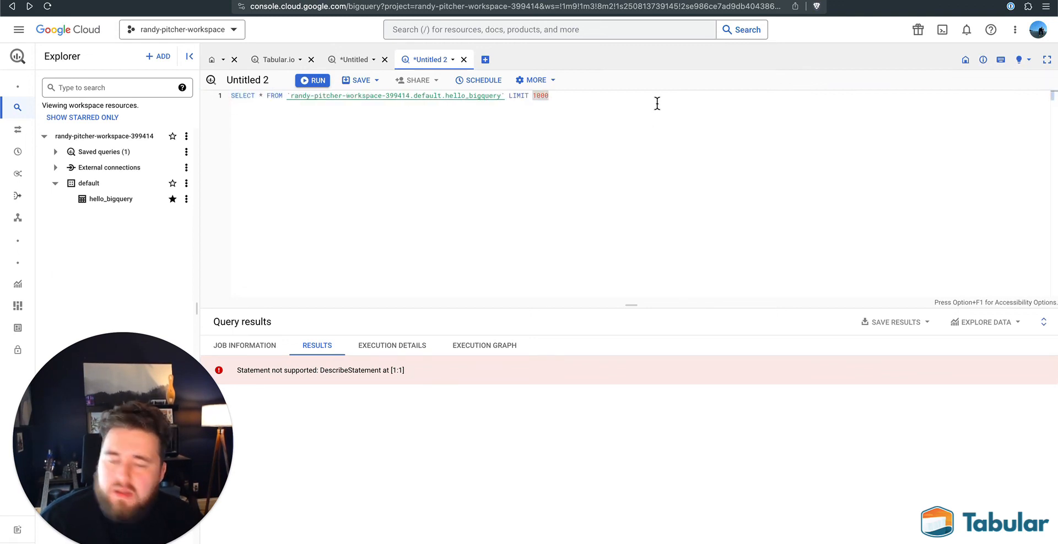
key(super+Return)
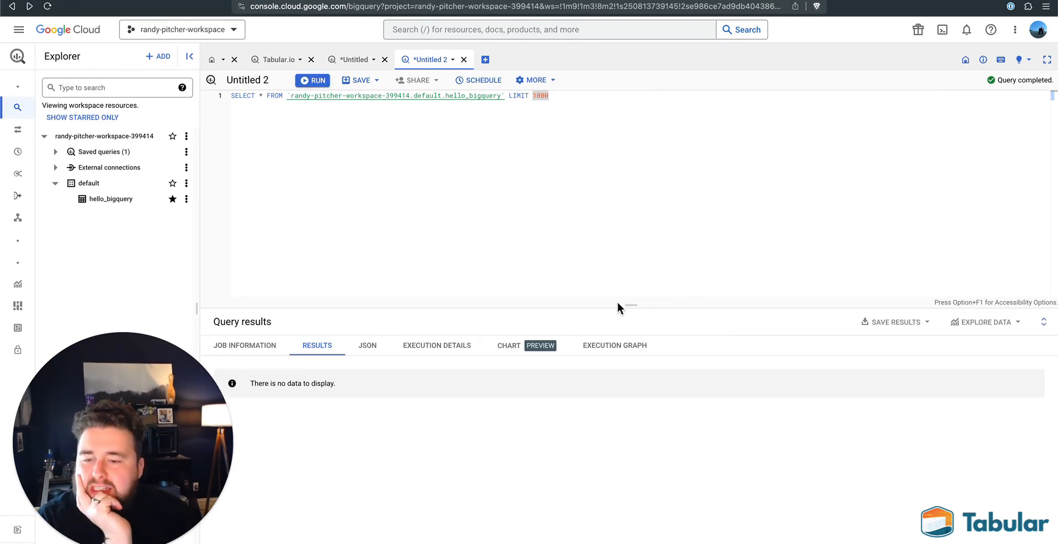
- Enlarge the query results area, view the results as a chart and check which columns its x-axis dimension offers
drag(629, 304, 641, 255)
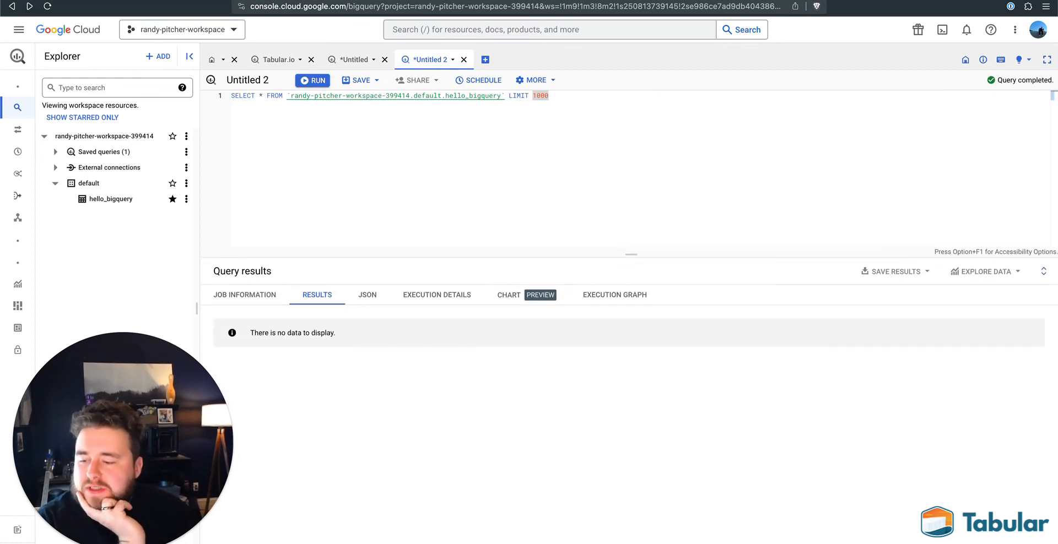
click(542, 296)
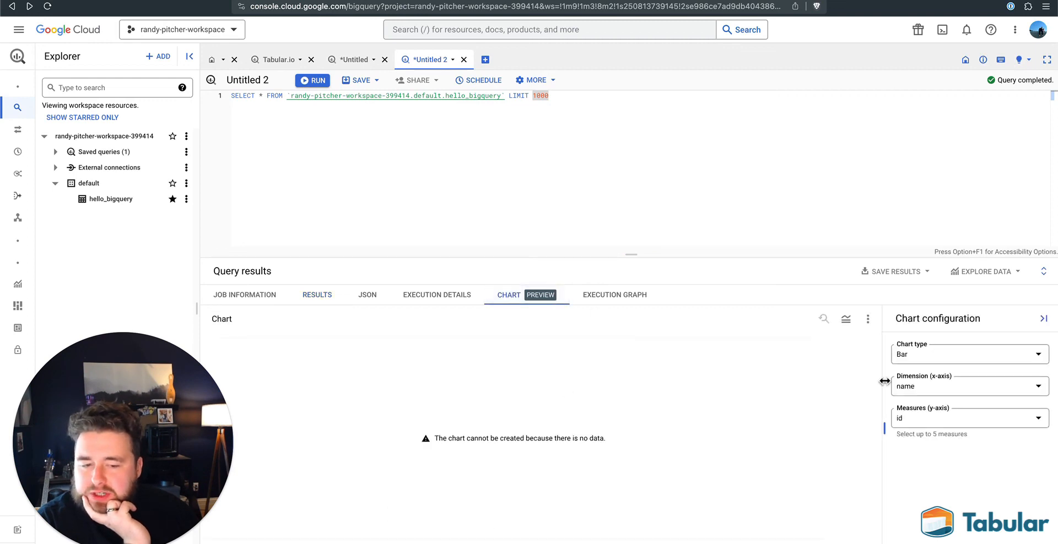
click(943, 392)
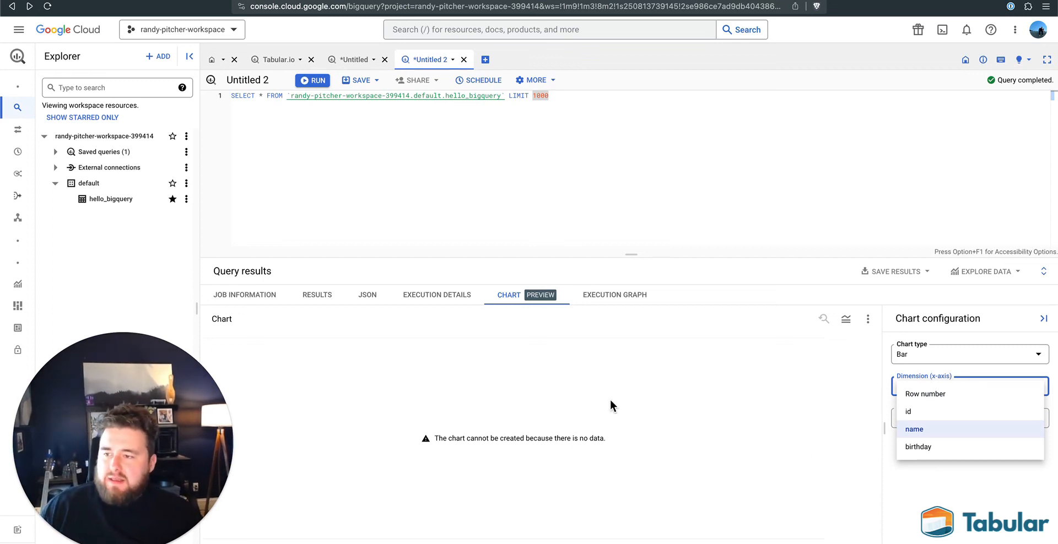
click(571, 357)
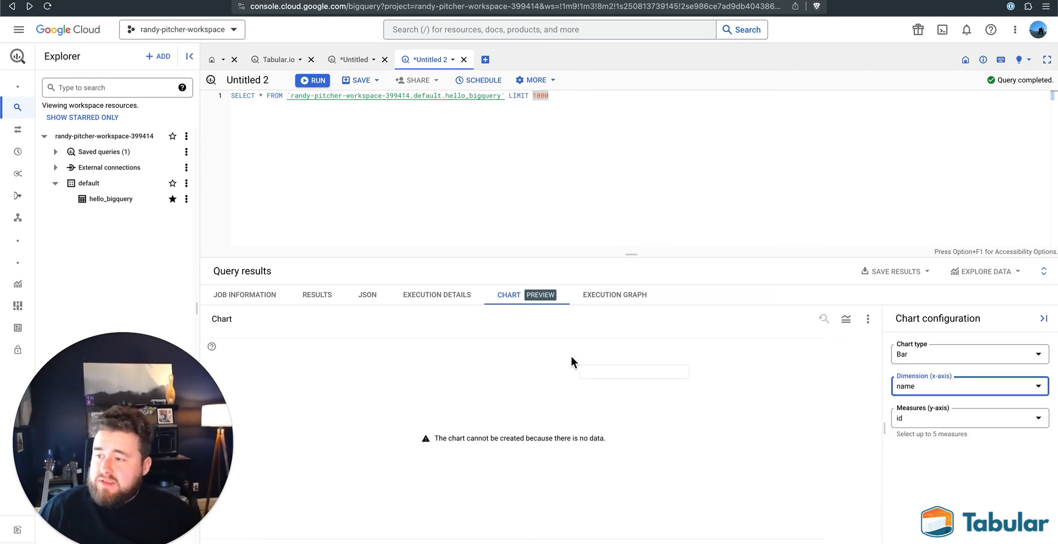